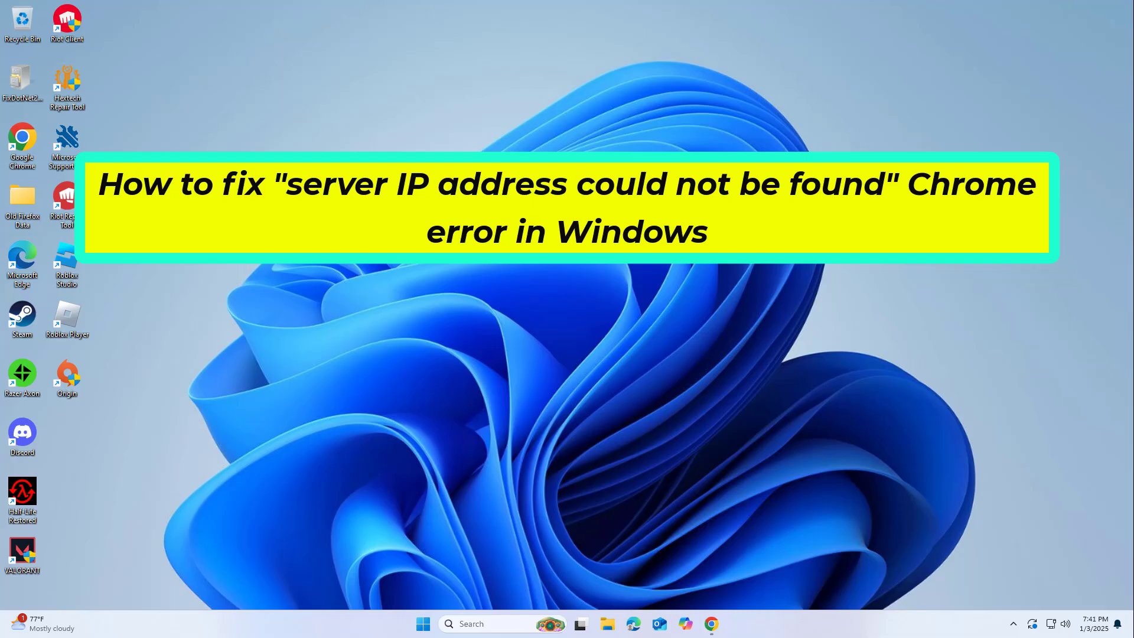
- Launch Command Prompt as administrator from Windows search and approve the UAC prompt
click(472, 624)
text(cmd)
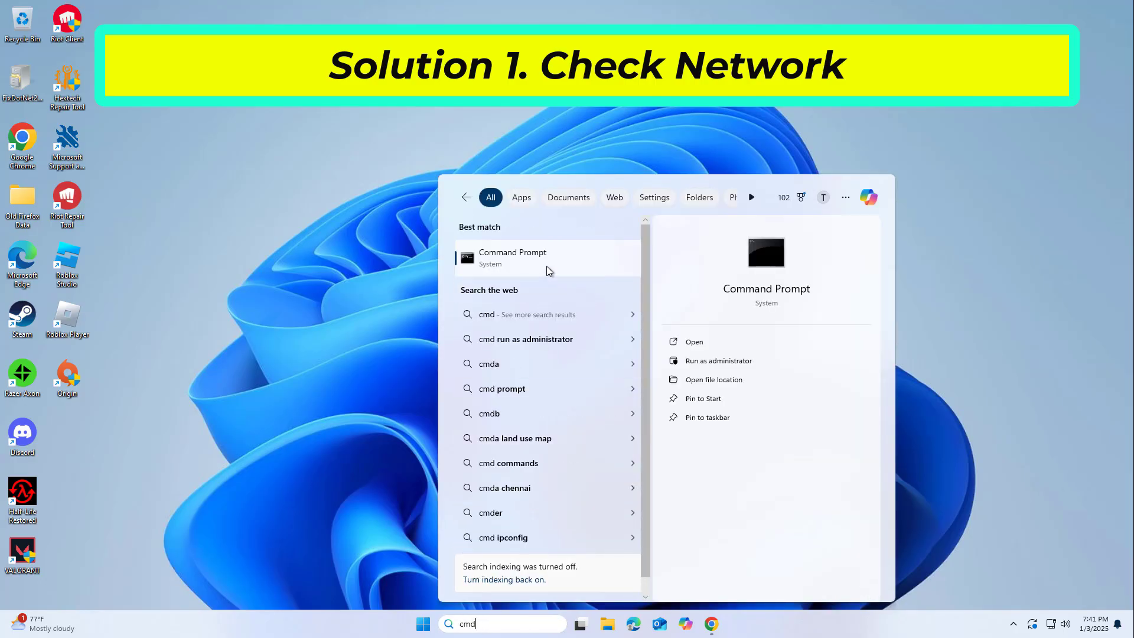
right_click(537, 262)
click(593, 283)
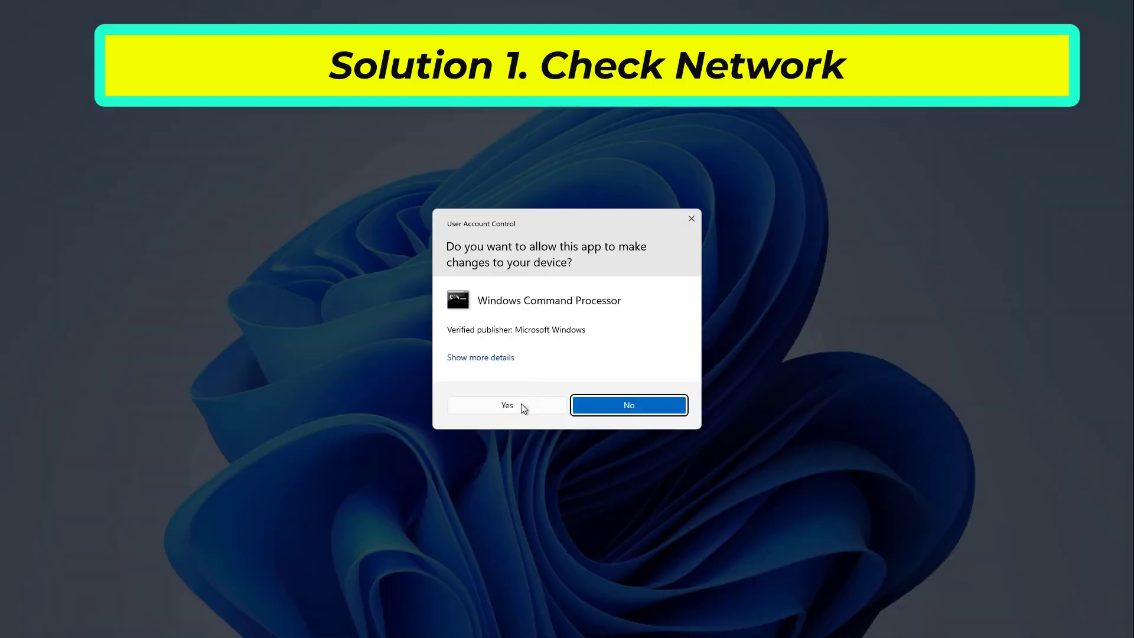
click(520, 405)
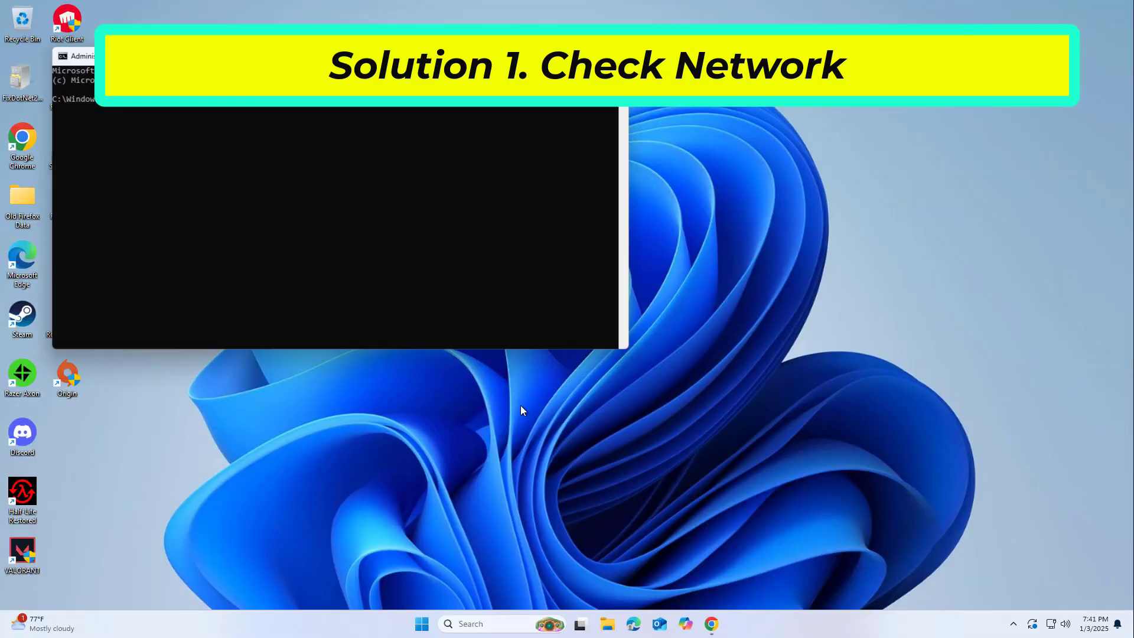
drag(418, 63, 619, 149)
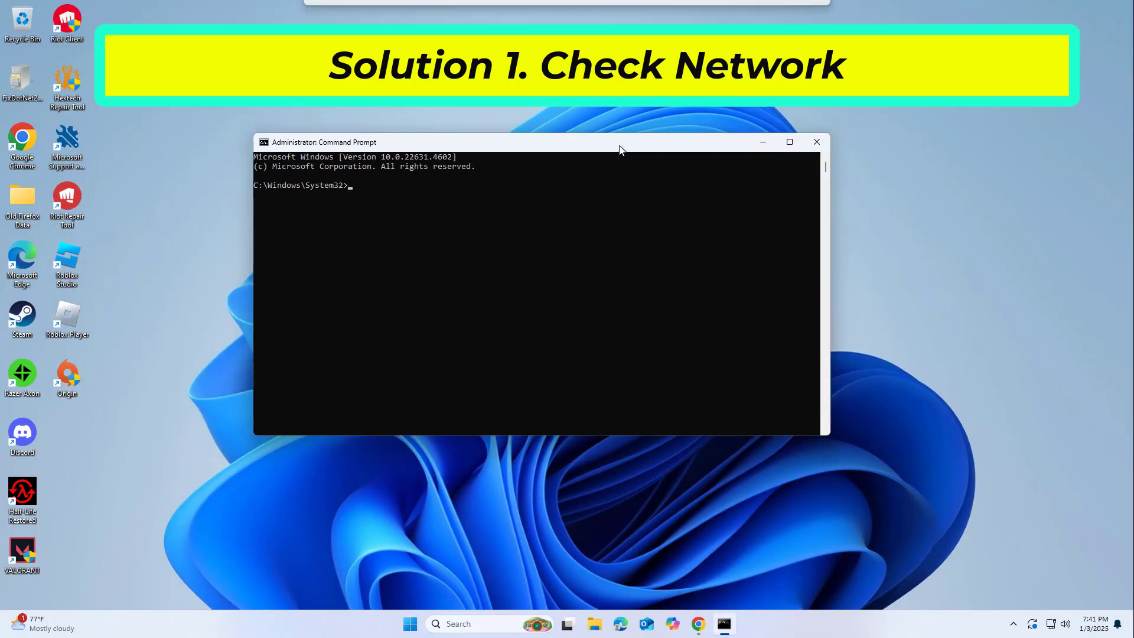
- Ping google.com, confirm 4 of 4 replies with 0% loss, then close the prompt
right_click(619, 150)
mouse_move(647, 236)
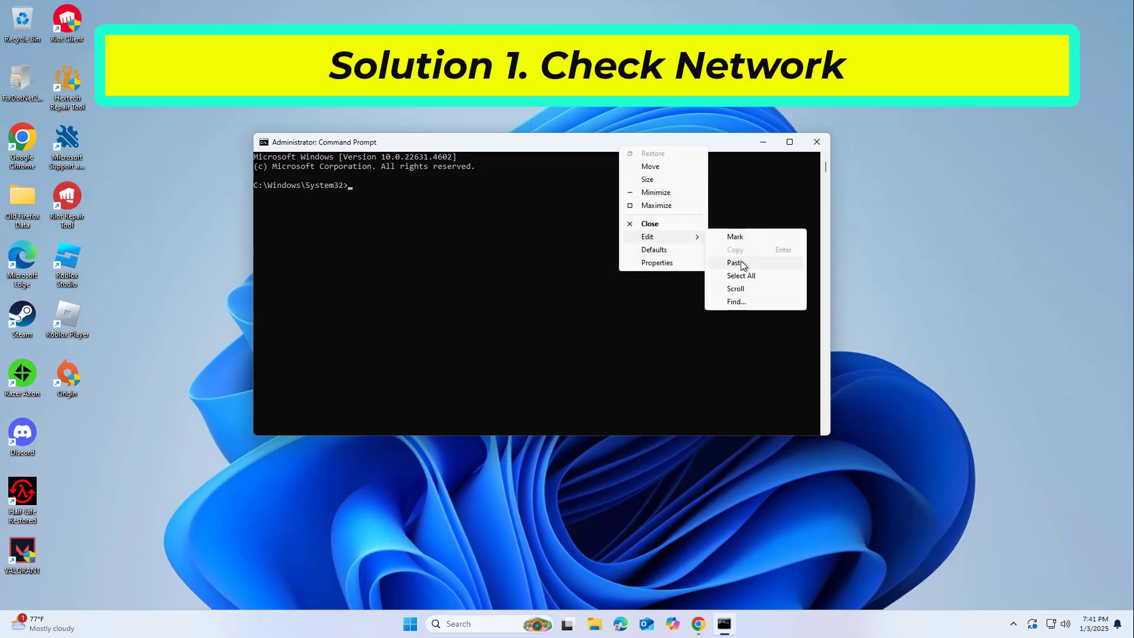
click(735, 263)
key(Return)
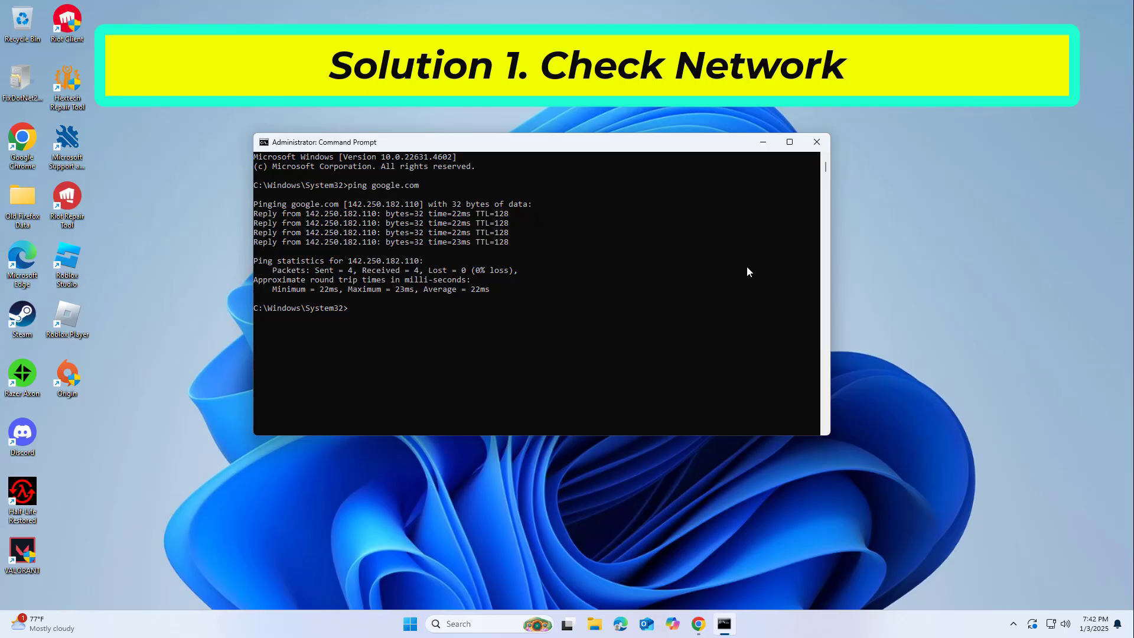
click(437, 110)
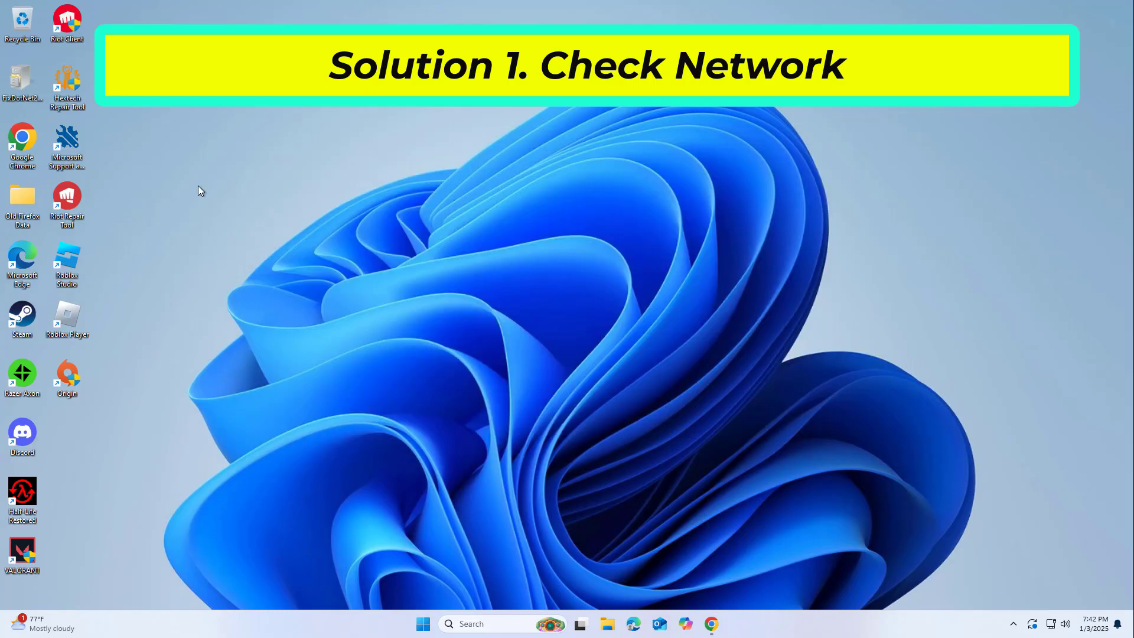
- Launch Google Chrome and go to Settings with the sections side menu expanded
double_click(22, 141)
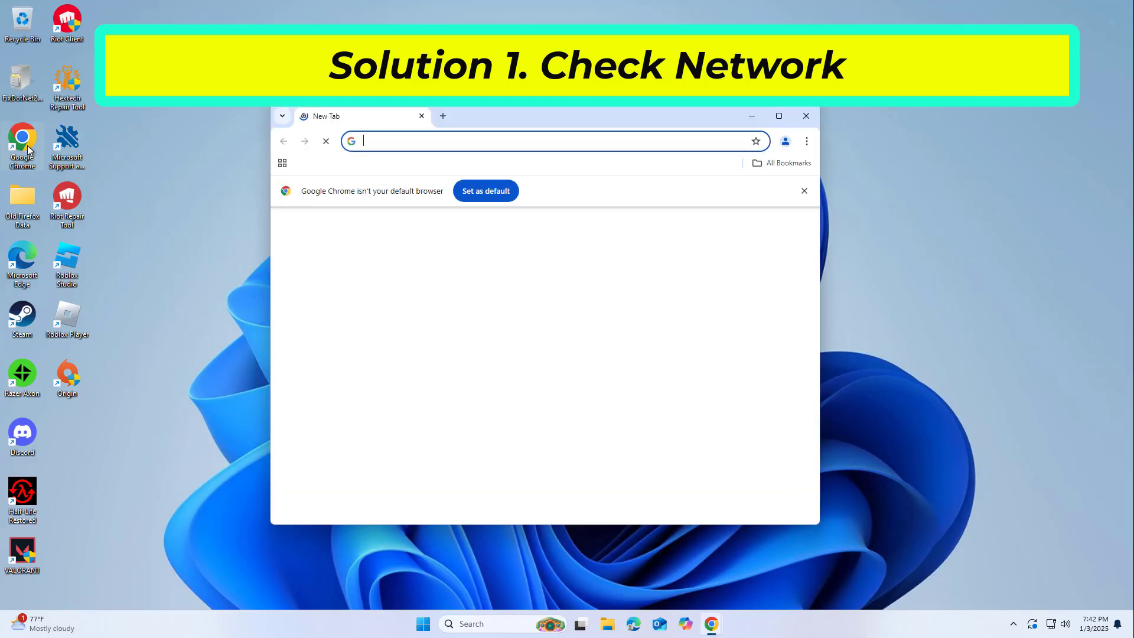
click(806, 142)
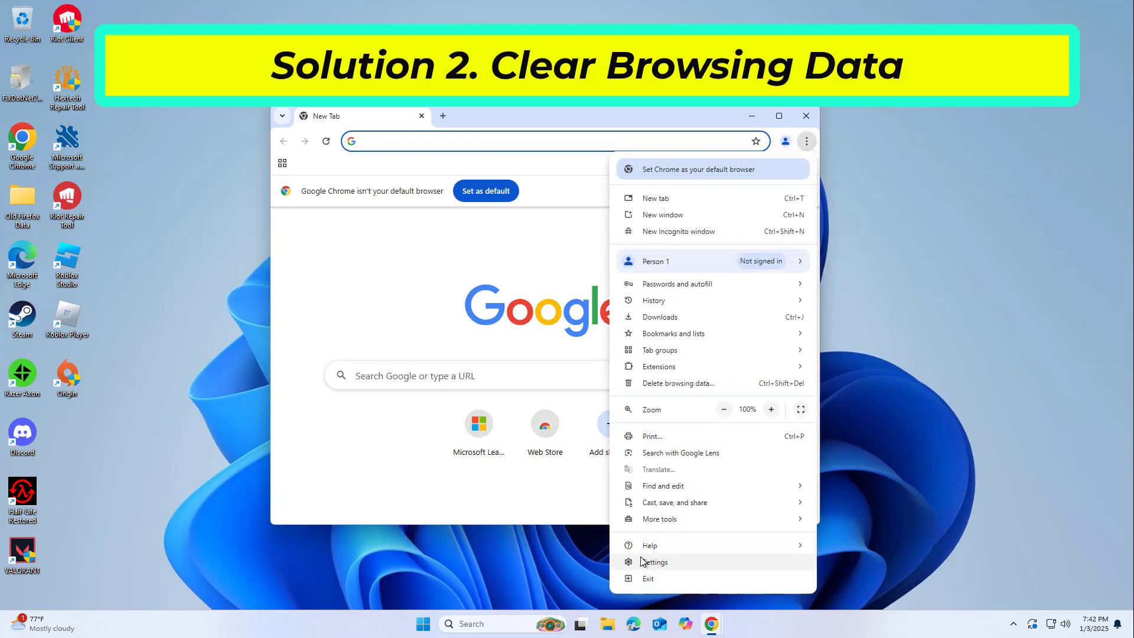
click(686, 565)
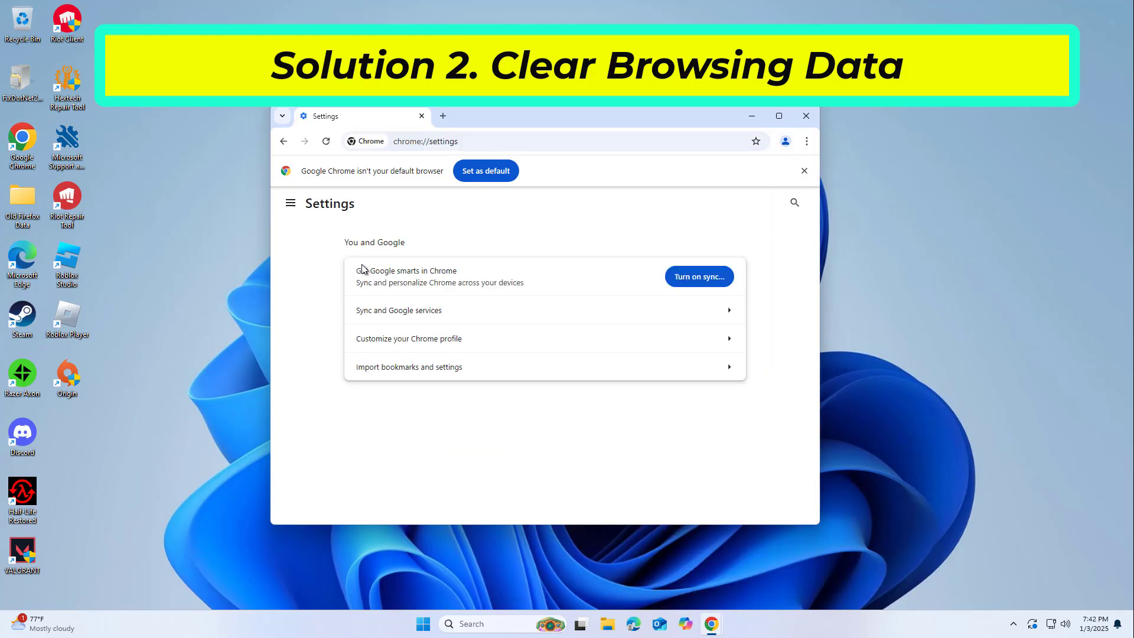
click(290, 204)
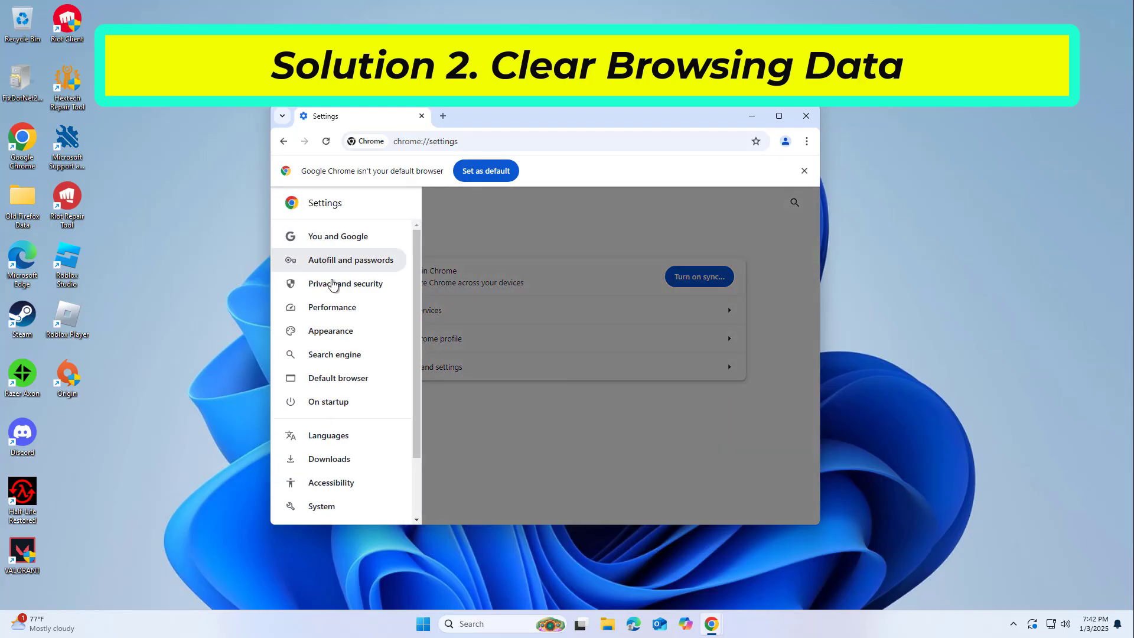
- Delete browsing history, cookies and cache for All time, then close Chrome
click(358, 291)
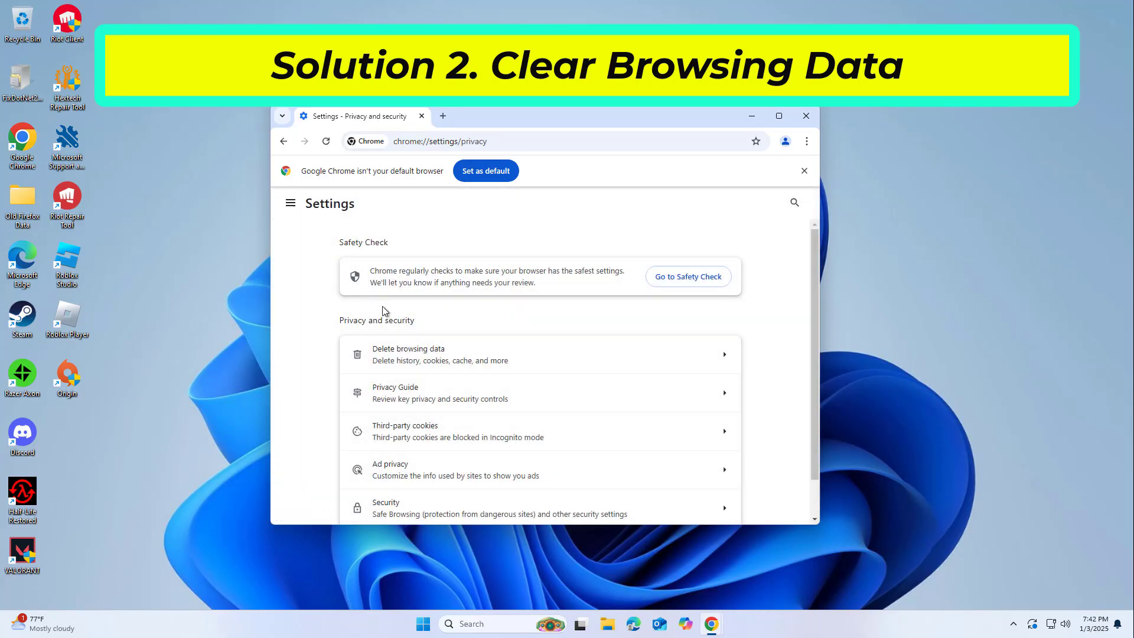
click(446, 363)
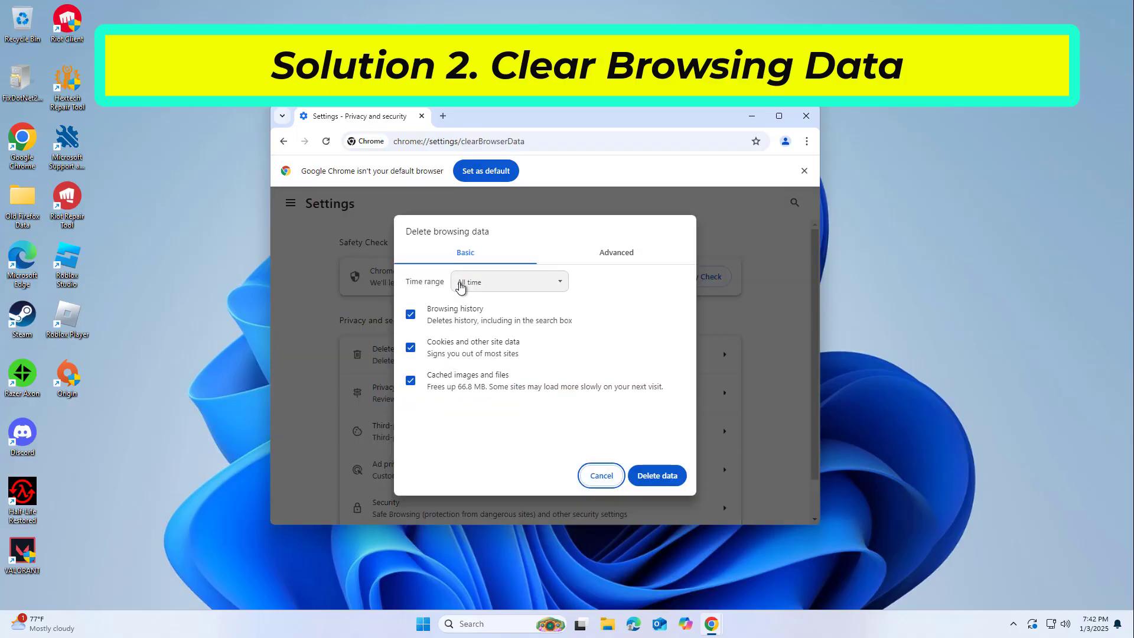
click(456, 282)
click(470, 357)
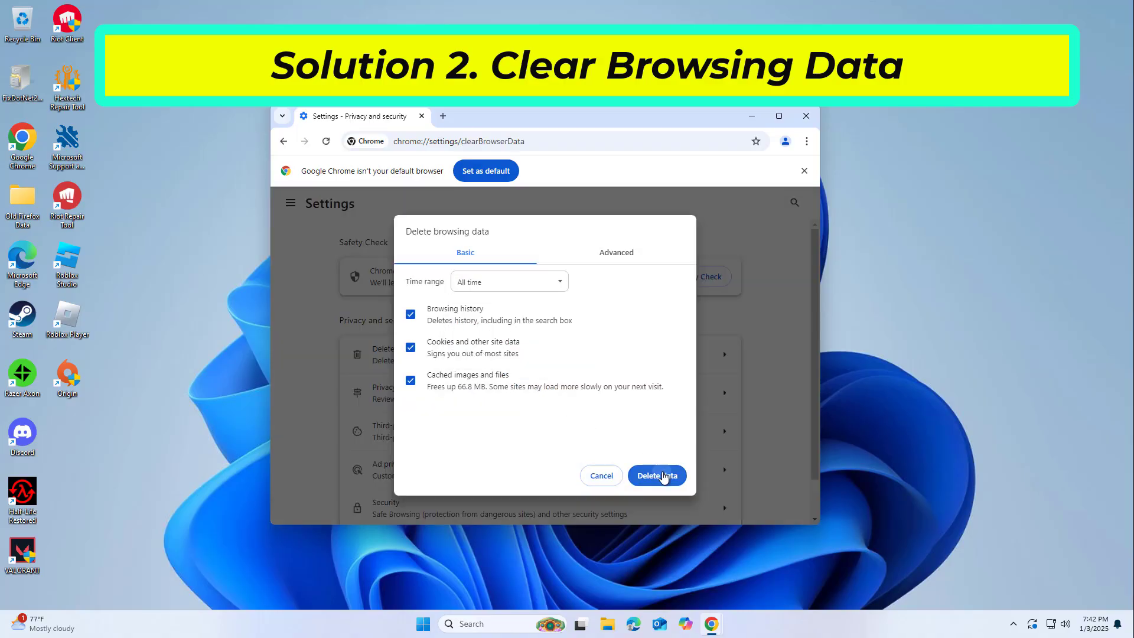
click(661, 476)
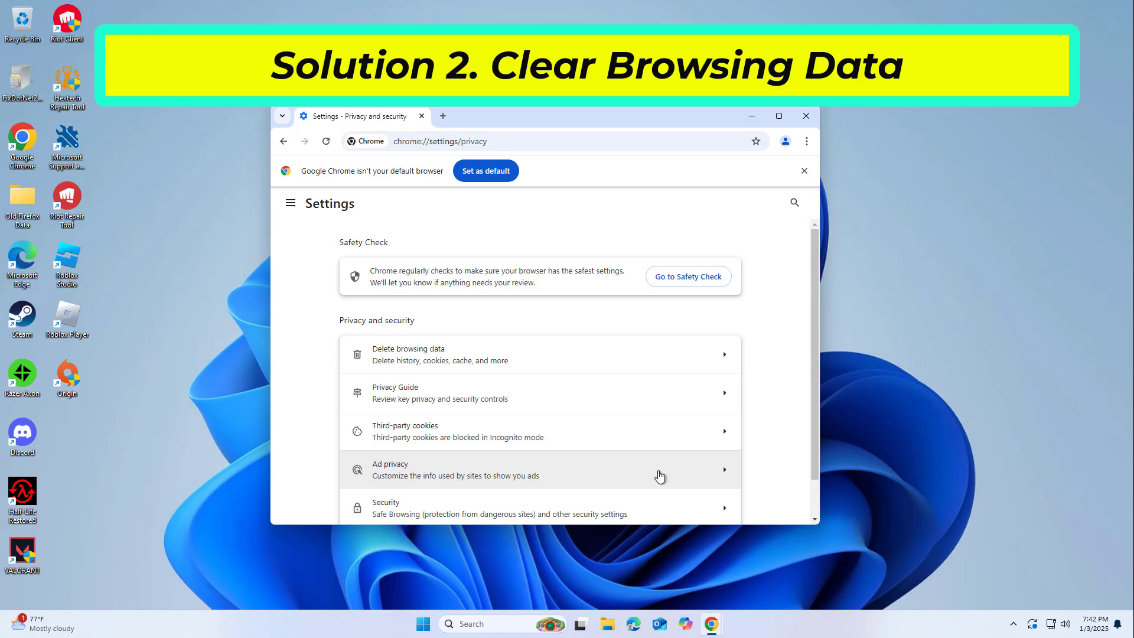
click(805, 115)
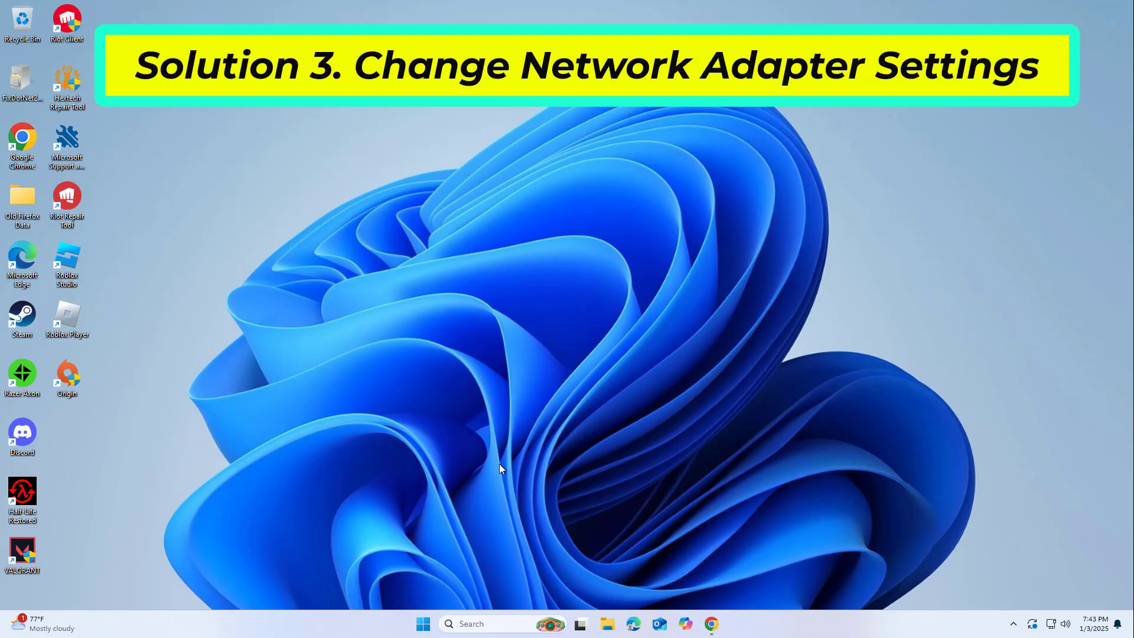
- Run ncpa.cpl from search and bring up the context options for the Ethernet0 adapter
click(505, 623)
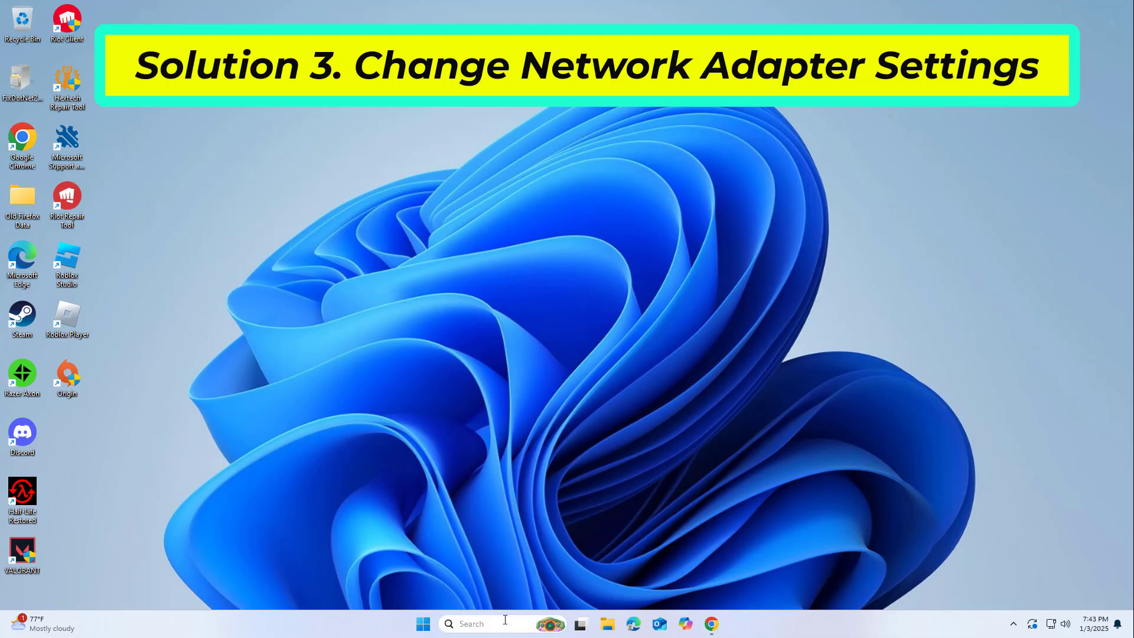
text(ncp)
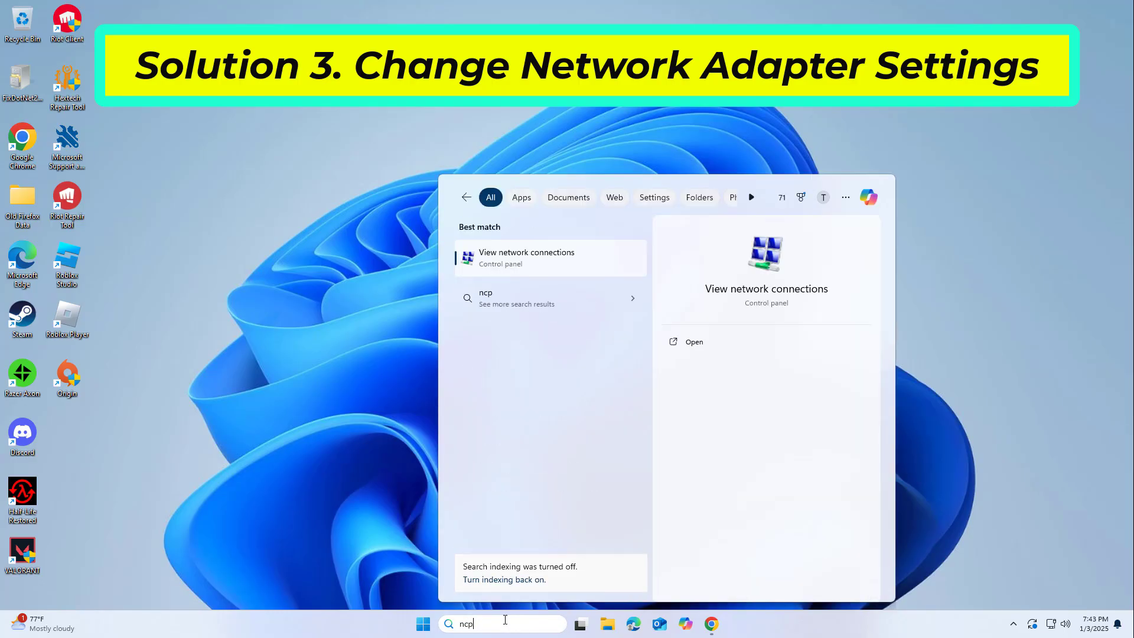
text(a.cpl)
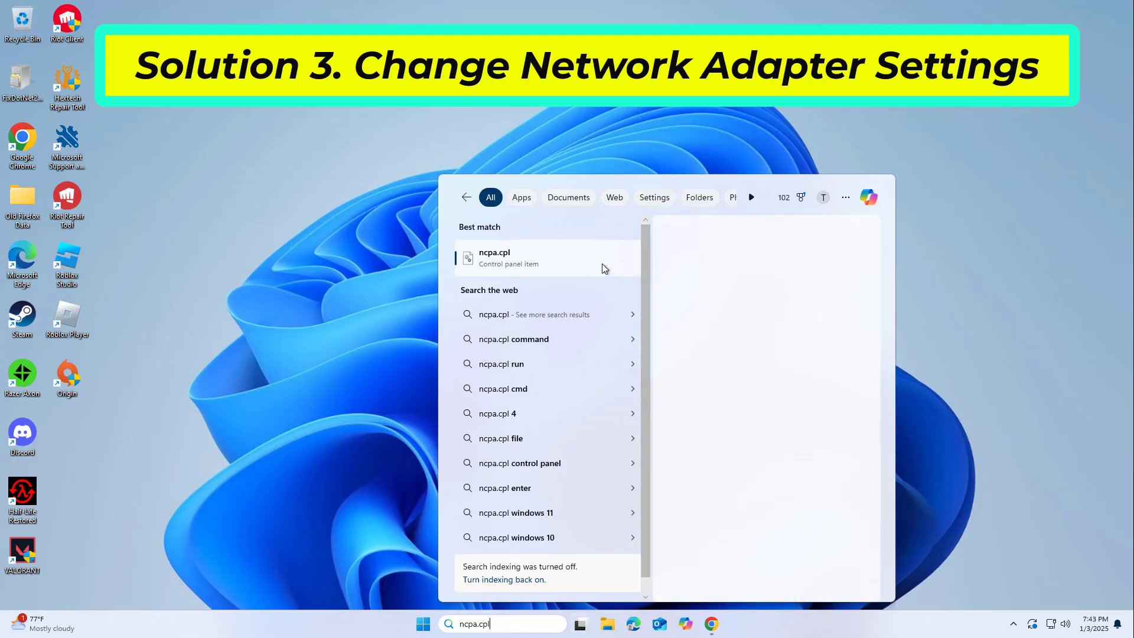
click(528, 257)
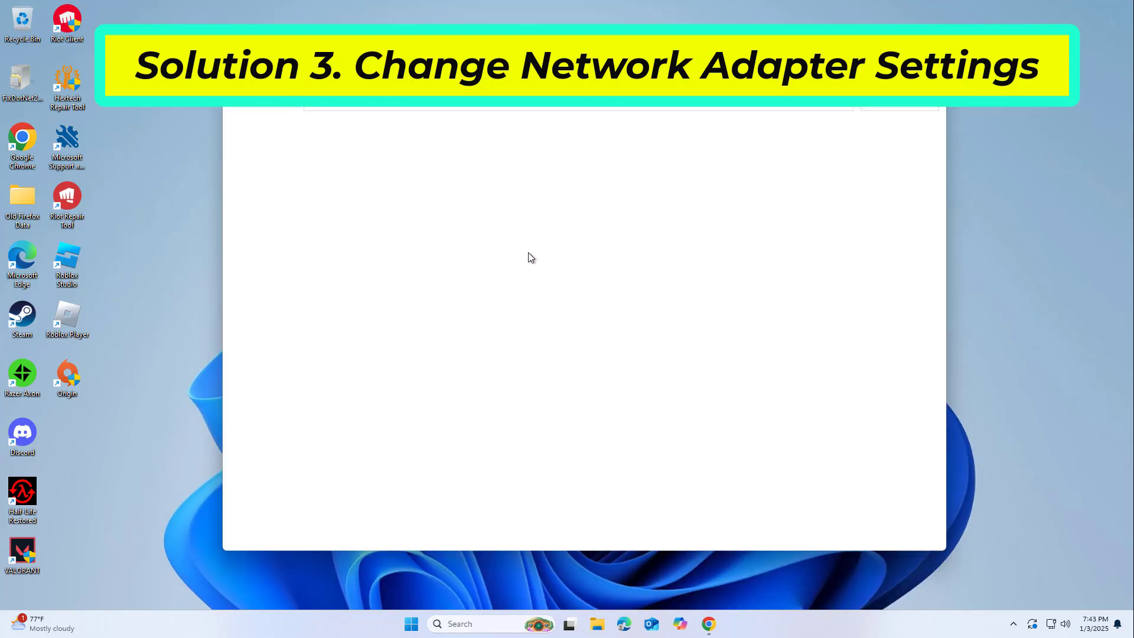
click(310, 157)
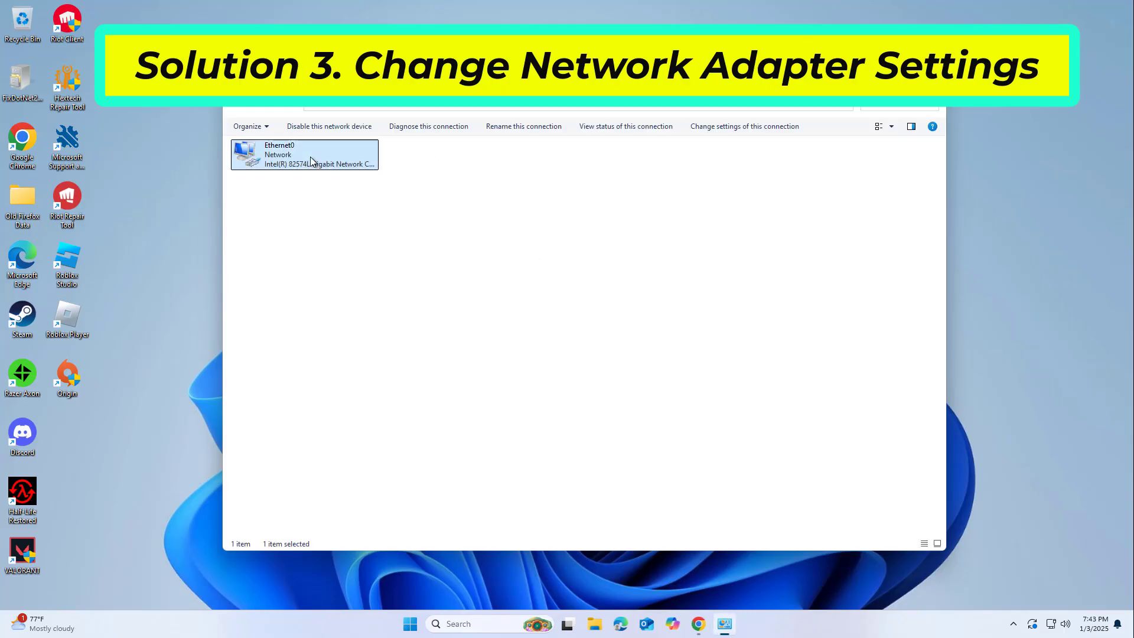
right_click(310, 157)
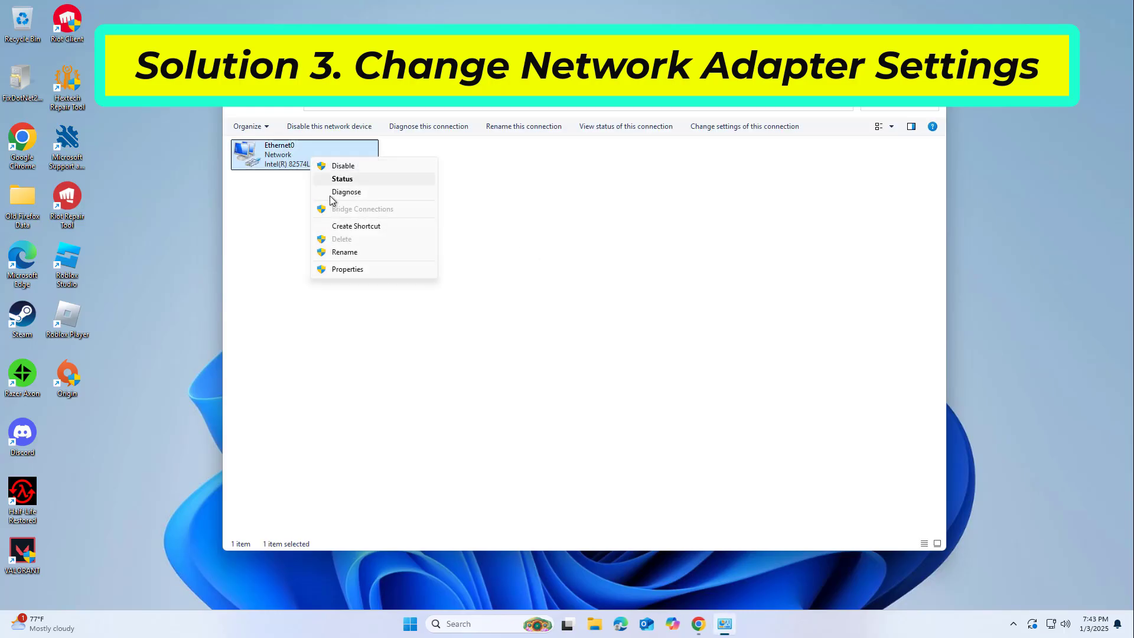
- In Ethernet0 Properties, go into IPv4 settings and keep the IP address obtained automatically
click(379, 271)
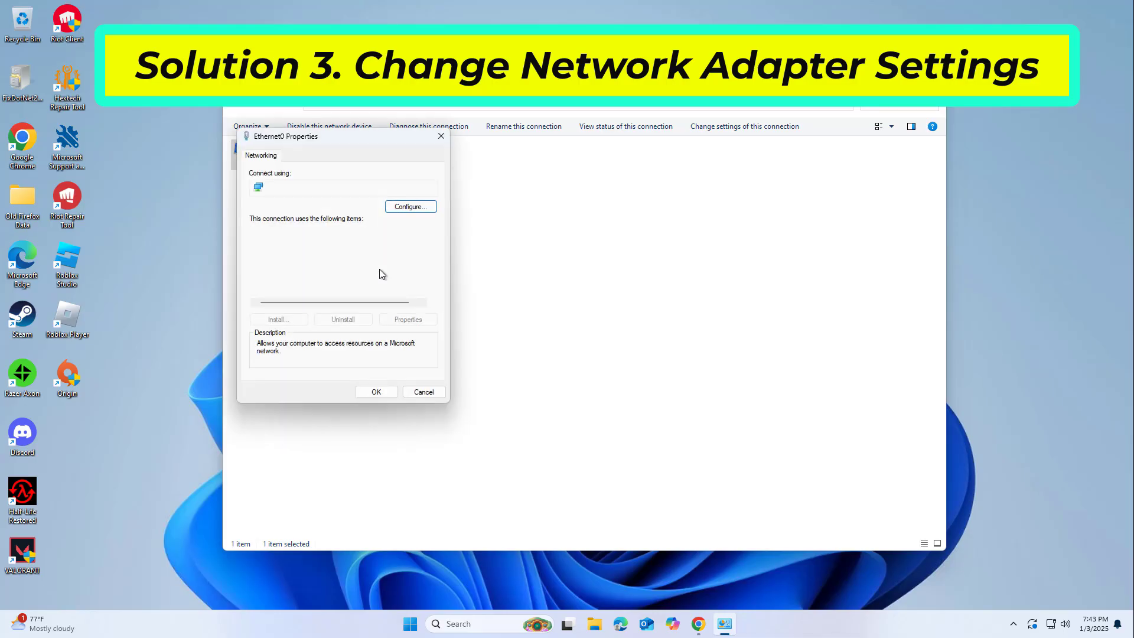
click(366, 264)
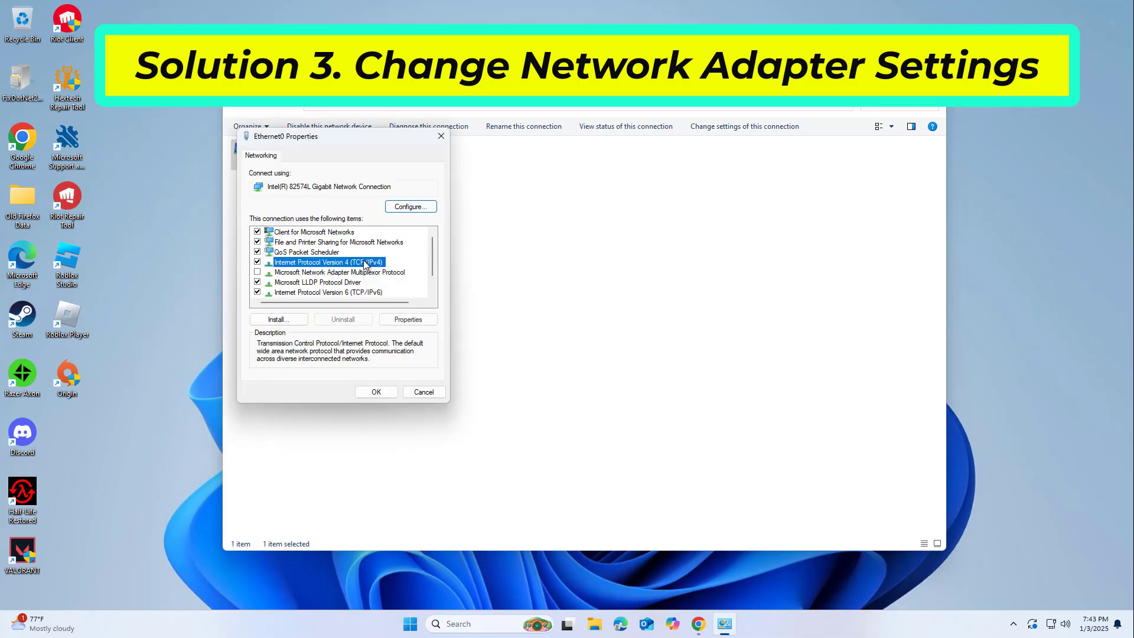
click(409, 320)
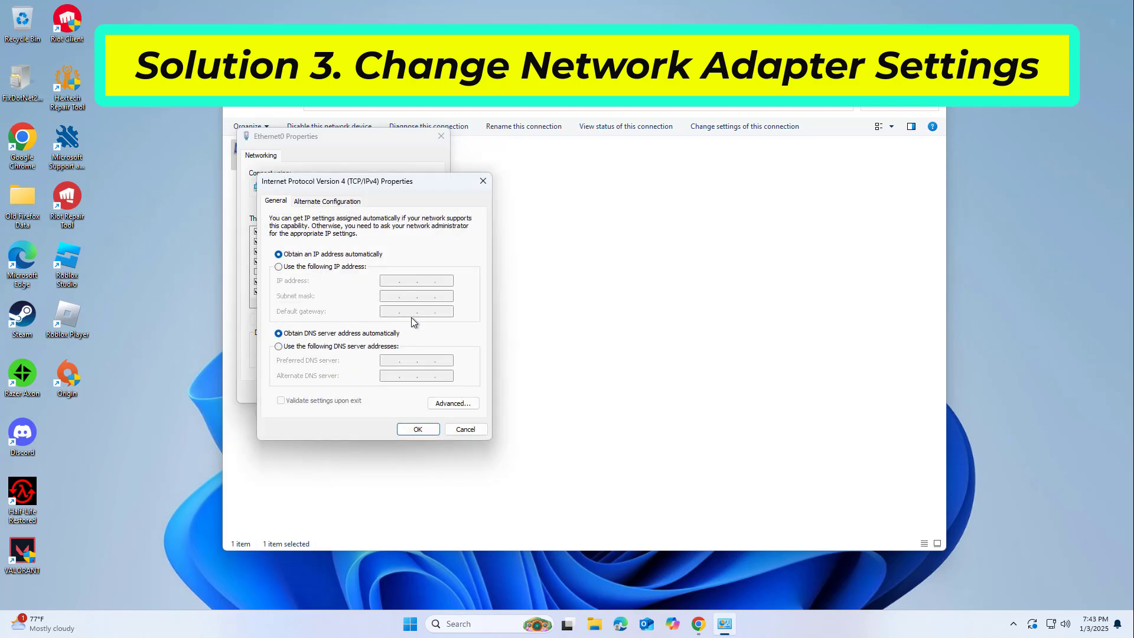
click(278, 267)
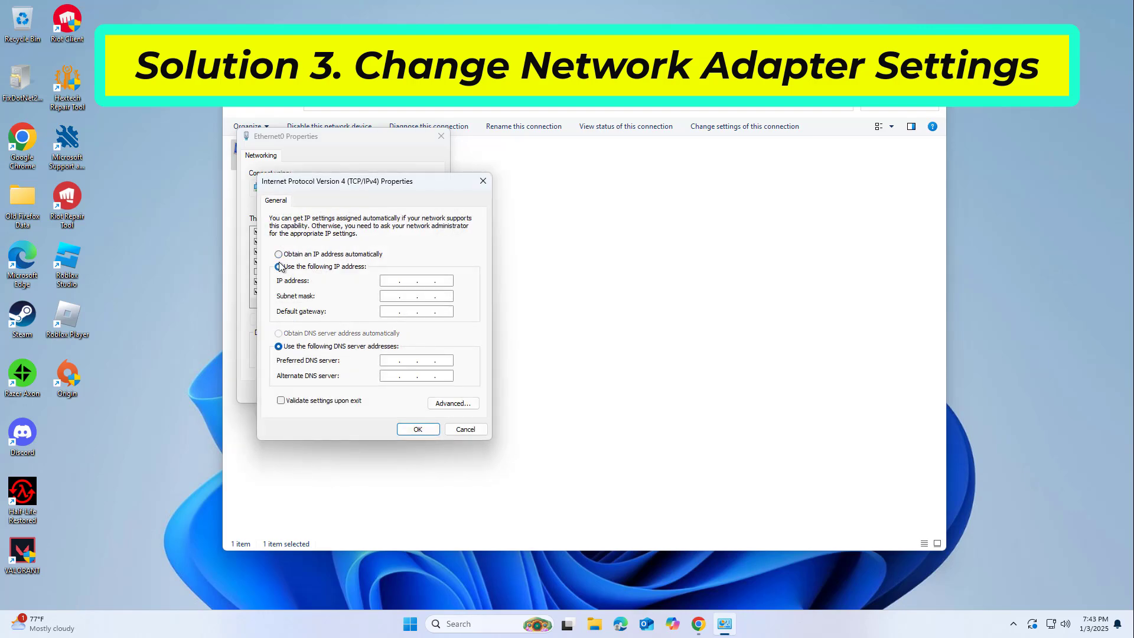
click(278, 254)
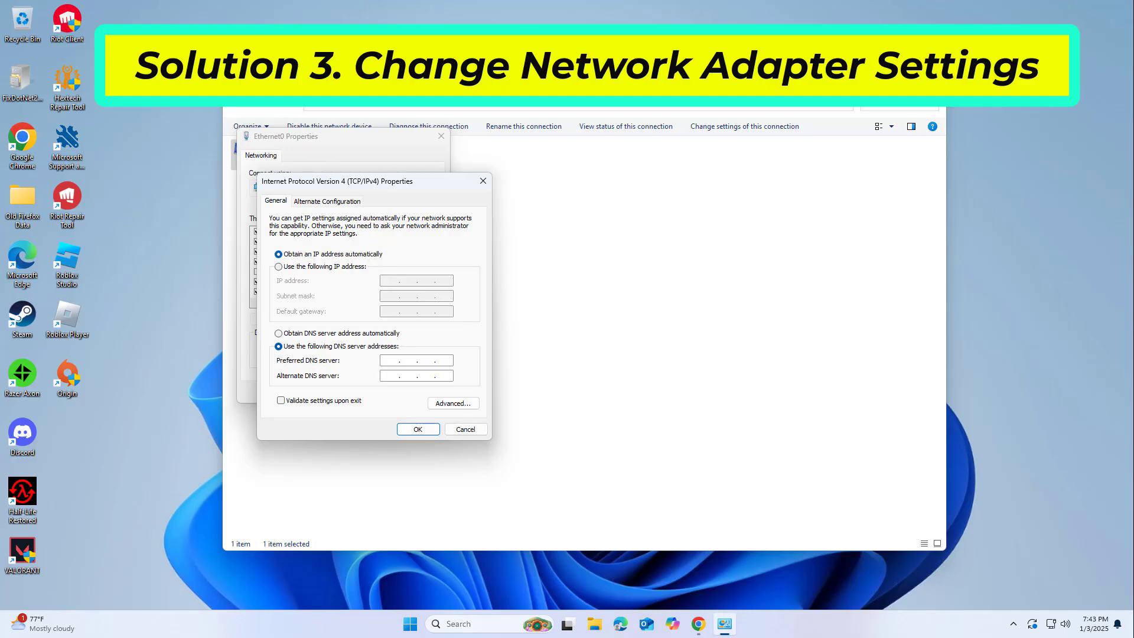
- Obtain the DNS server address automatically, confirm, and close the properties and Network Connections
click(280, 334)
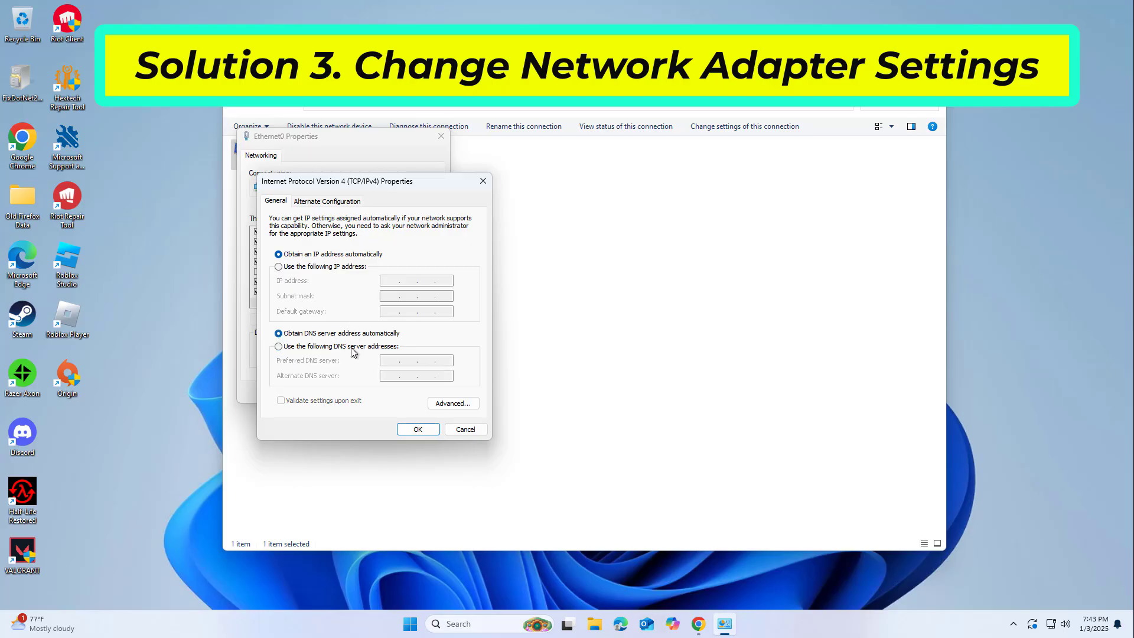
click(418, 429)
click(377, 393)
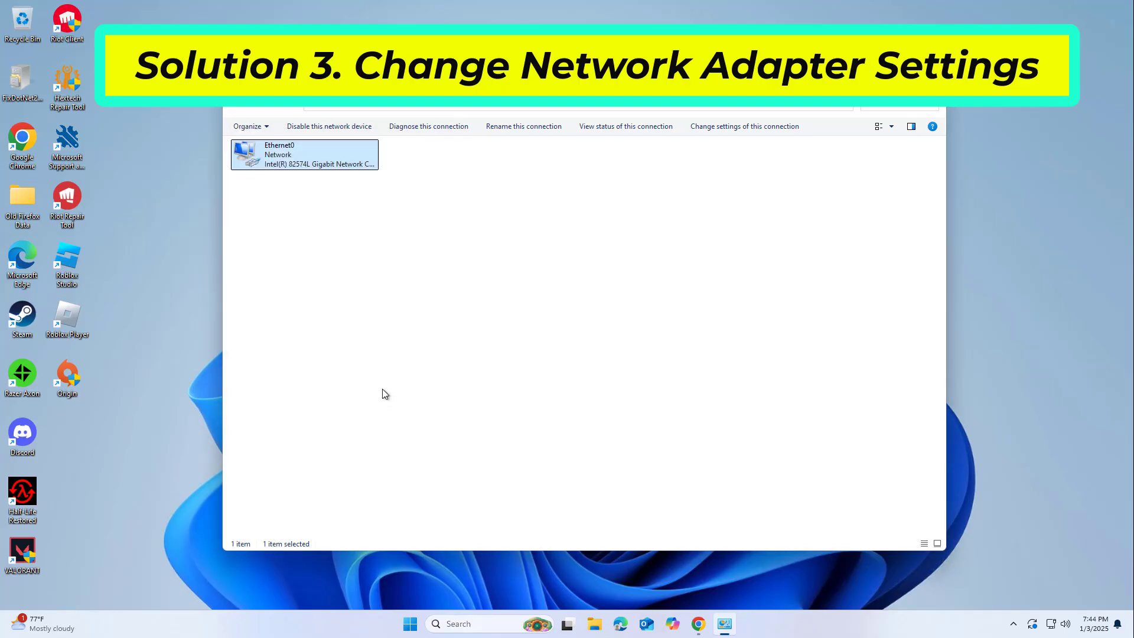
key(alt+F4)
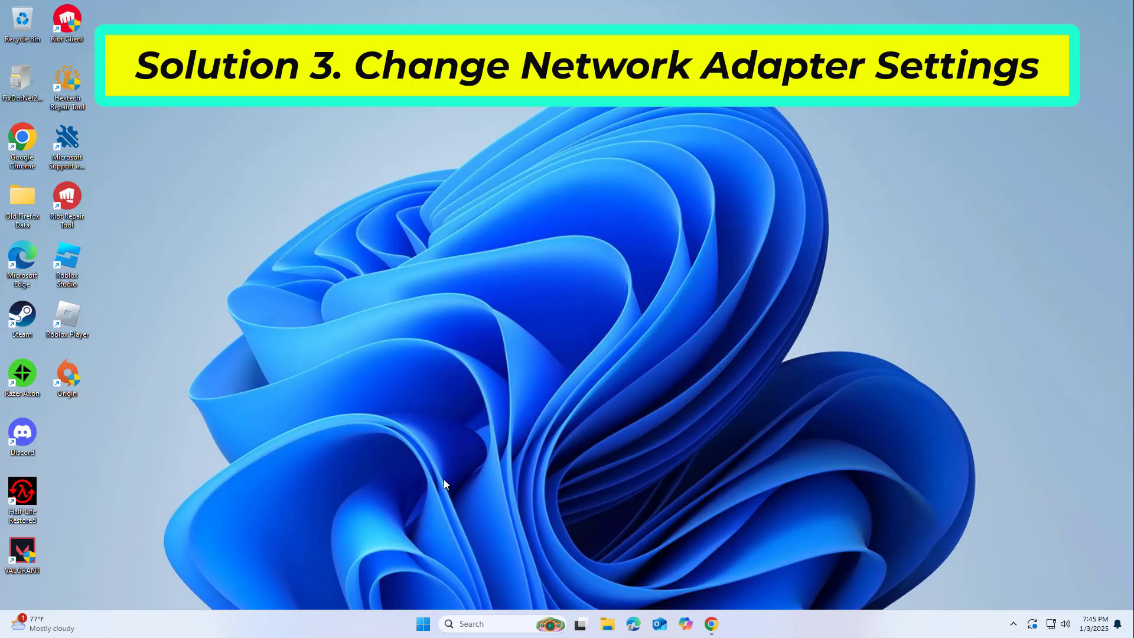
- Search 'fix network' and launch the Find and fix network problems troubleshooter
click(486, 624)
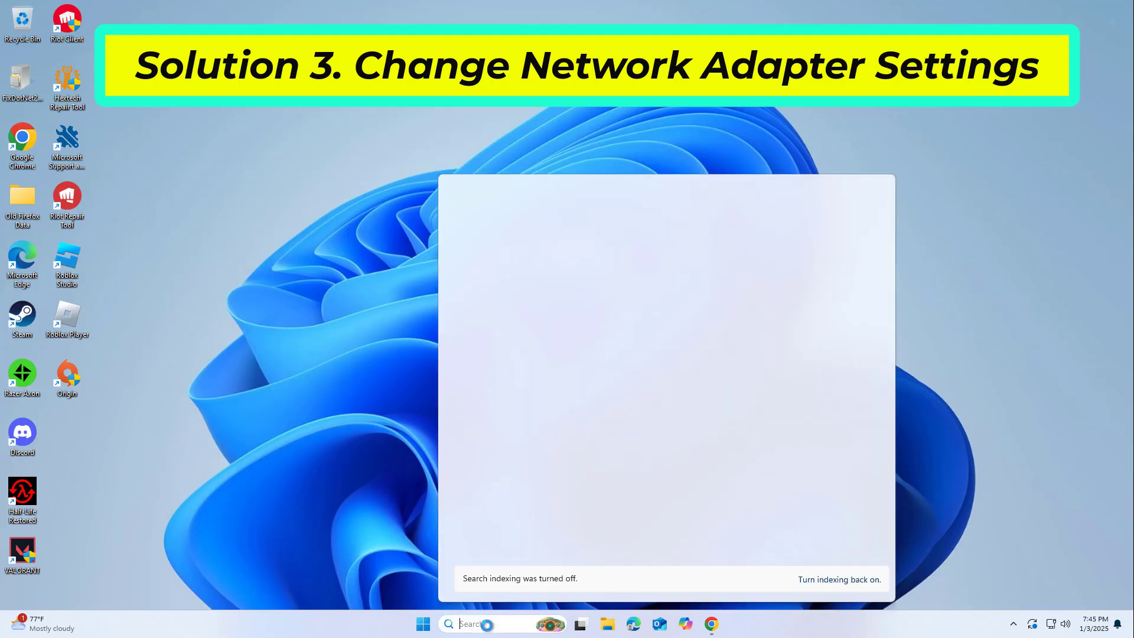
text(fix network)
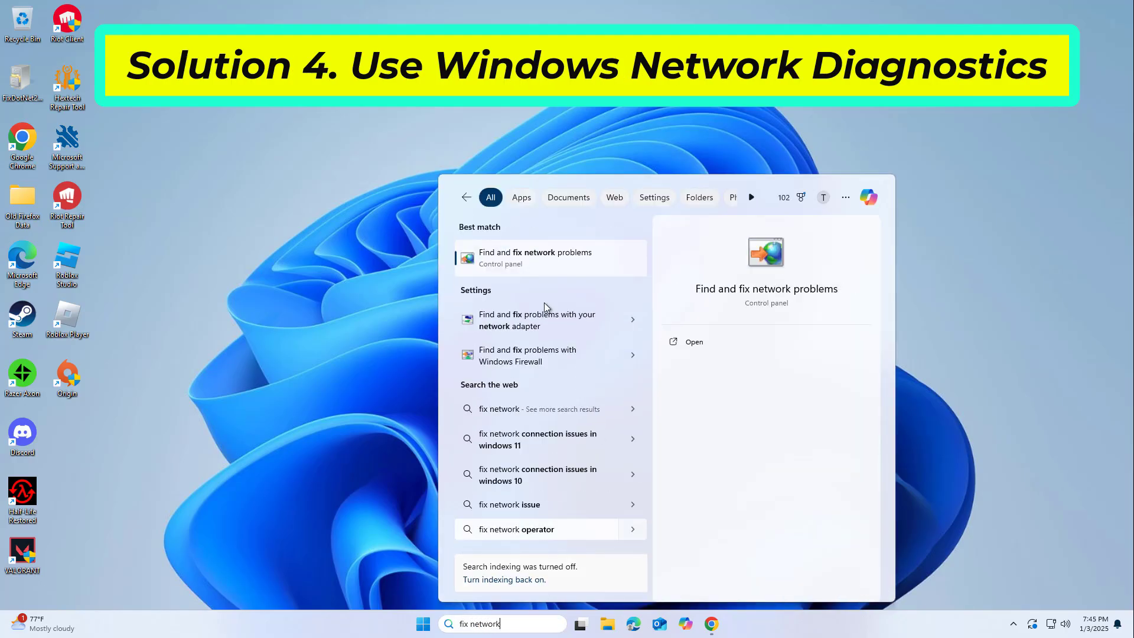
click(535, 251)
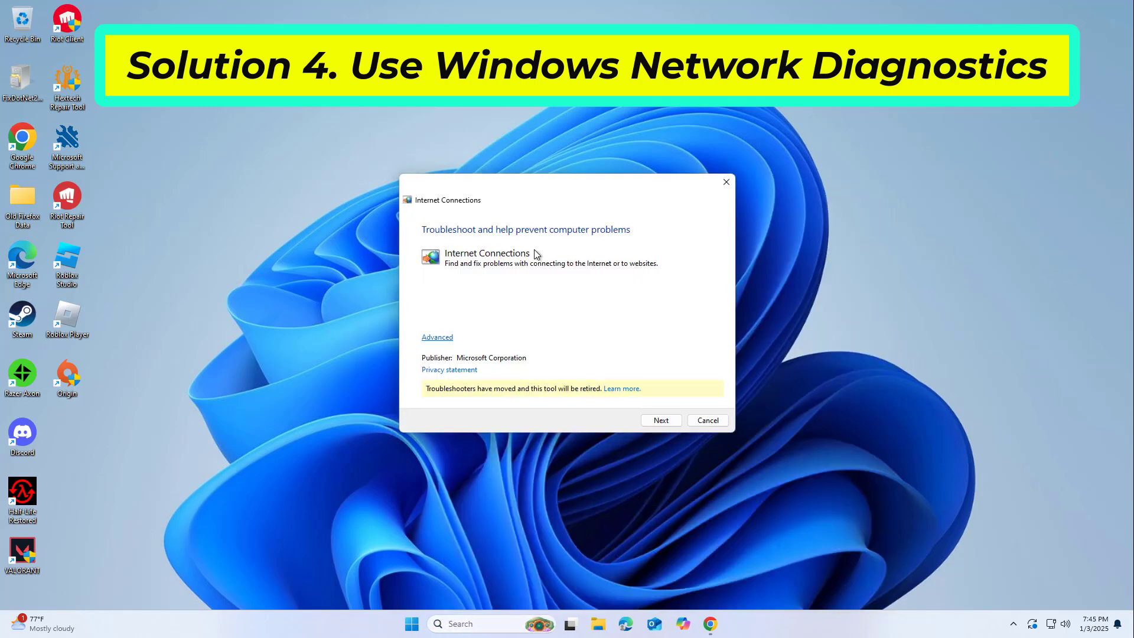
- Troubleshoot the connection to the Internet, which finds no problem, then close the troubleshooter
click(661, 420)
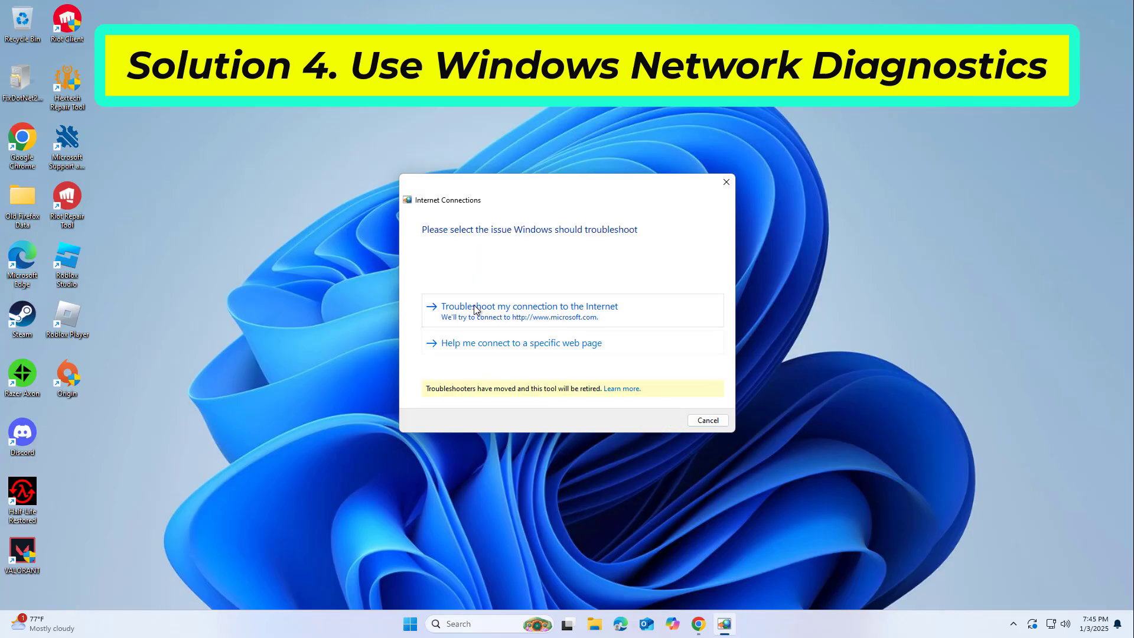
click(543, 312)
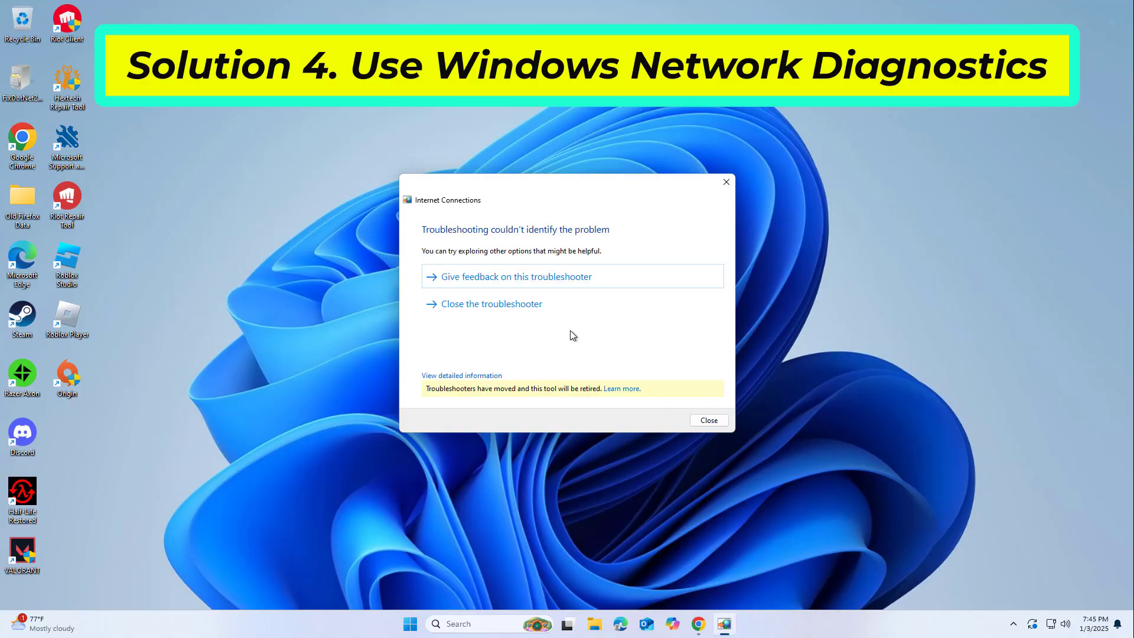
click(559, 308)
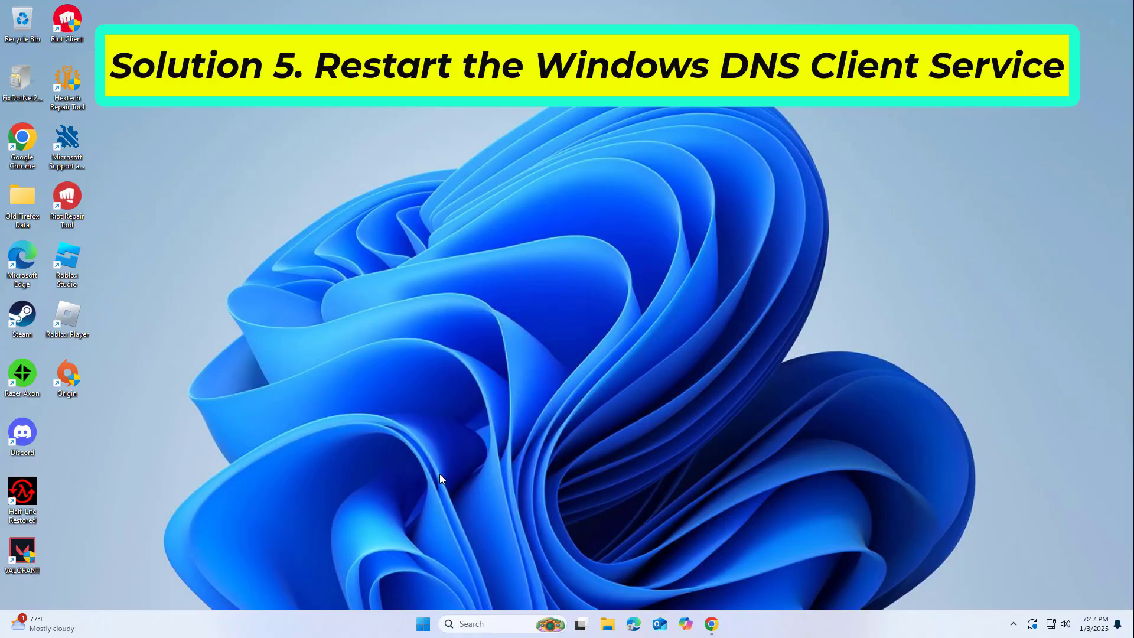
- Search 'services' and launch the Services tool
click(477, 624)
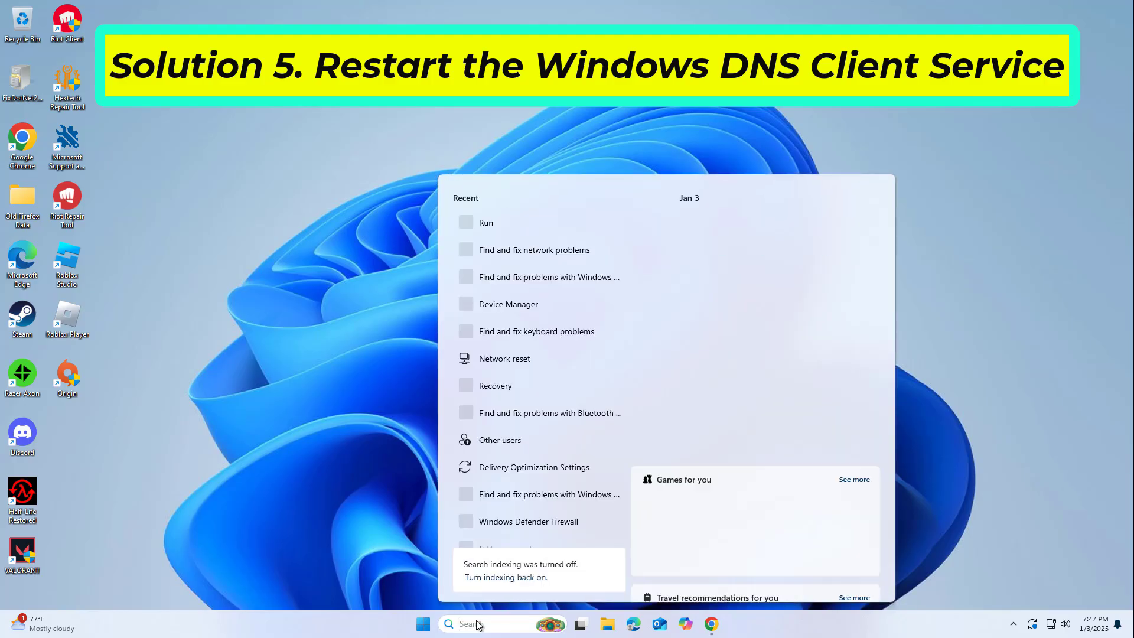
text(services)
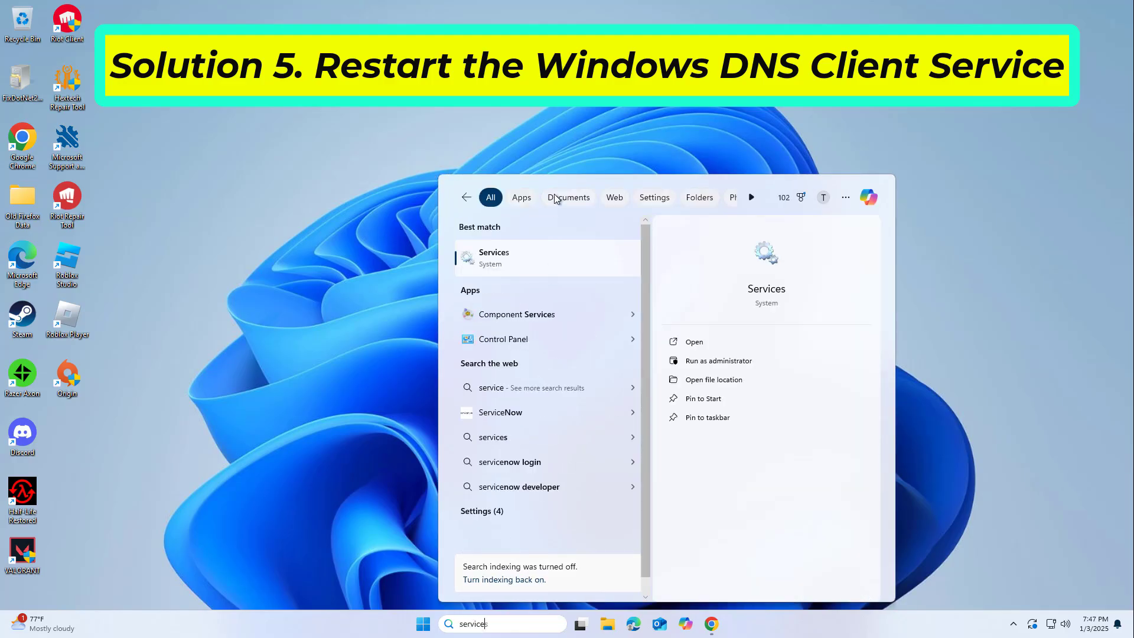
click(523, 255)
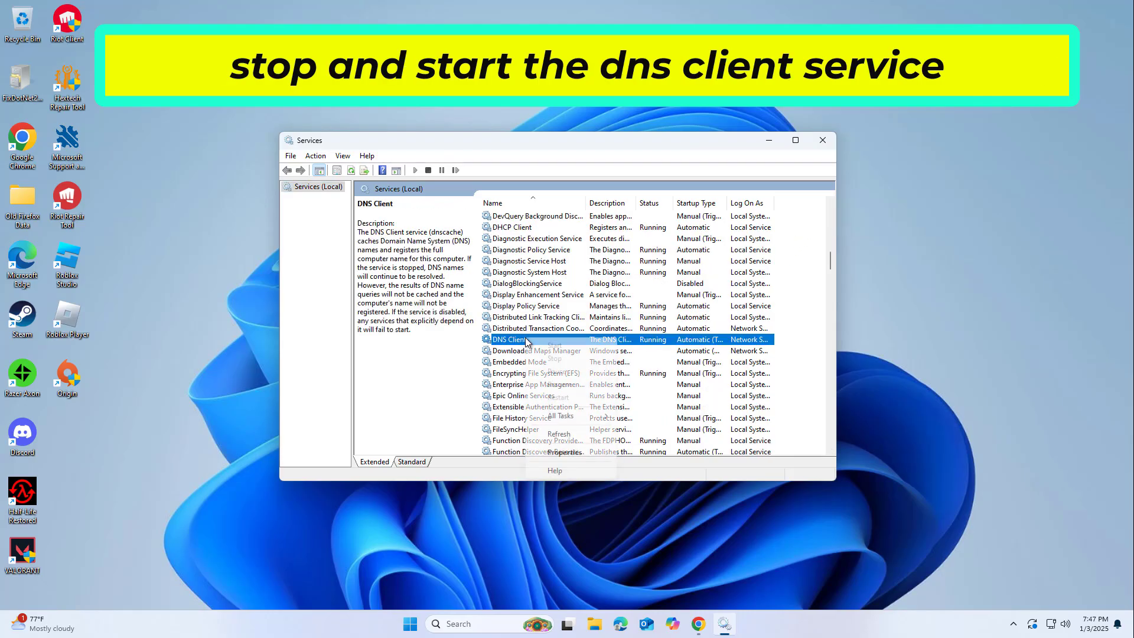
- Review the DNS Client's unavailable Stop/Restart options twice, then close Services
right_click(527, 340)
click(512, 345)
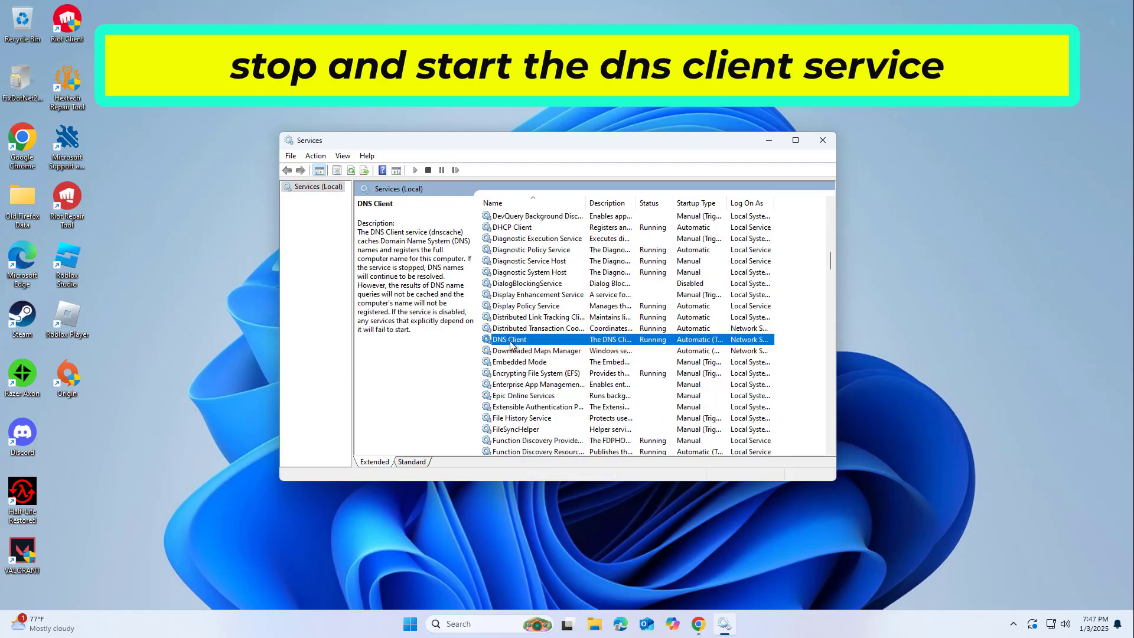
right_click(511, 345)
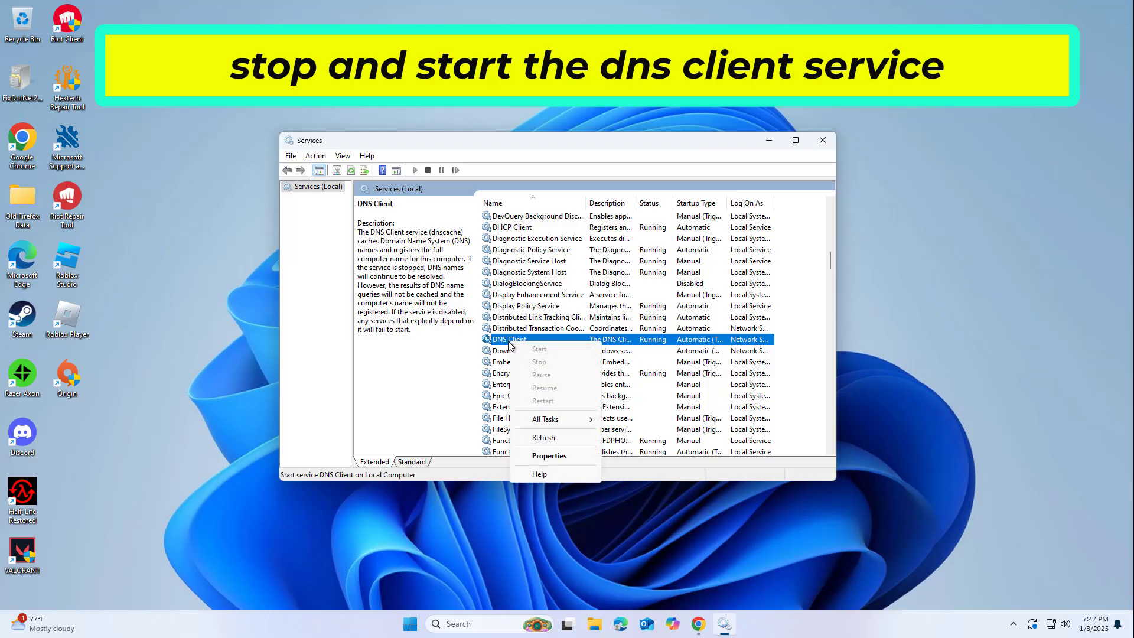
click(511, 344)
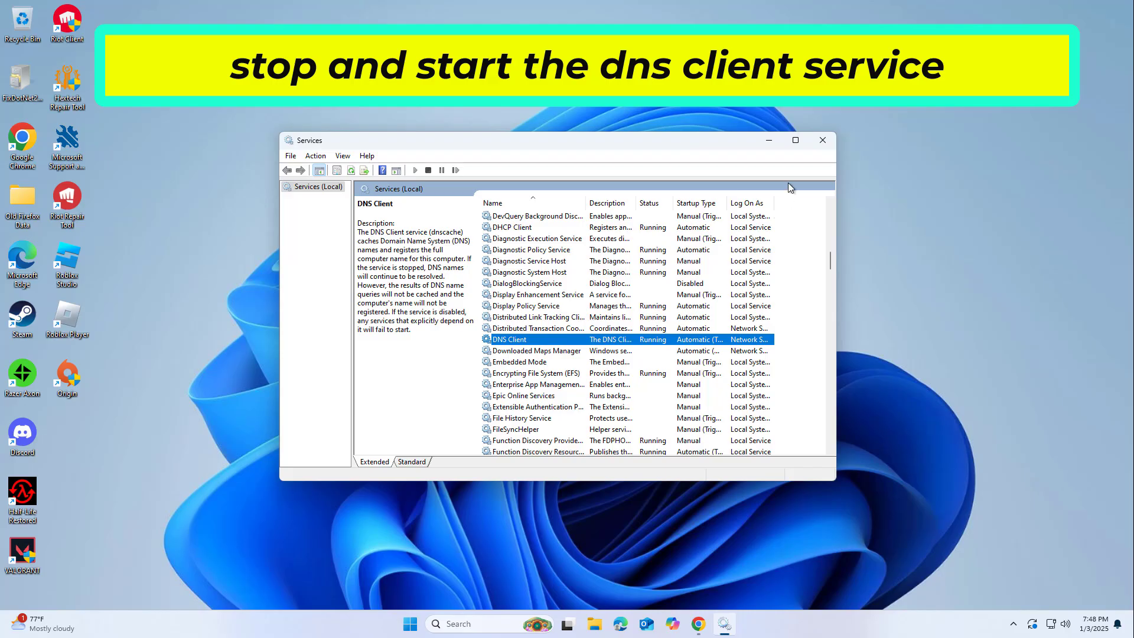
click(823, 140)
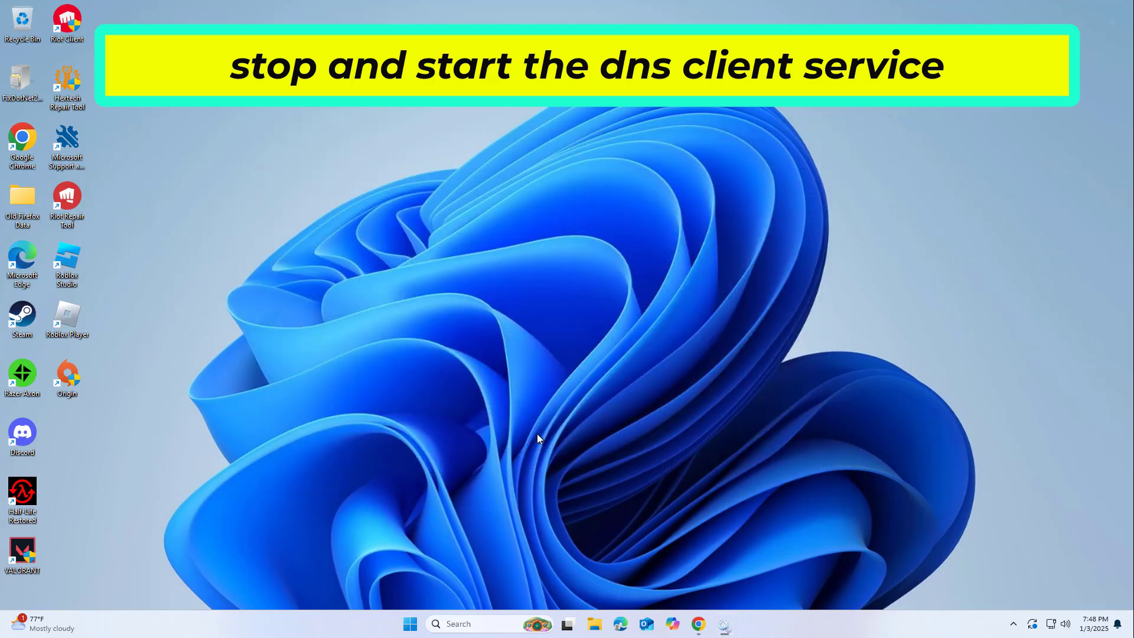
- Launch Run from search and run msconfig to bring up System Configuration on Normal startup
click(497, 626)
text(ru)
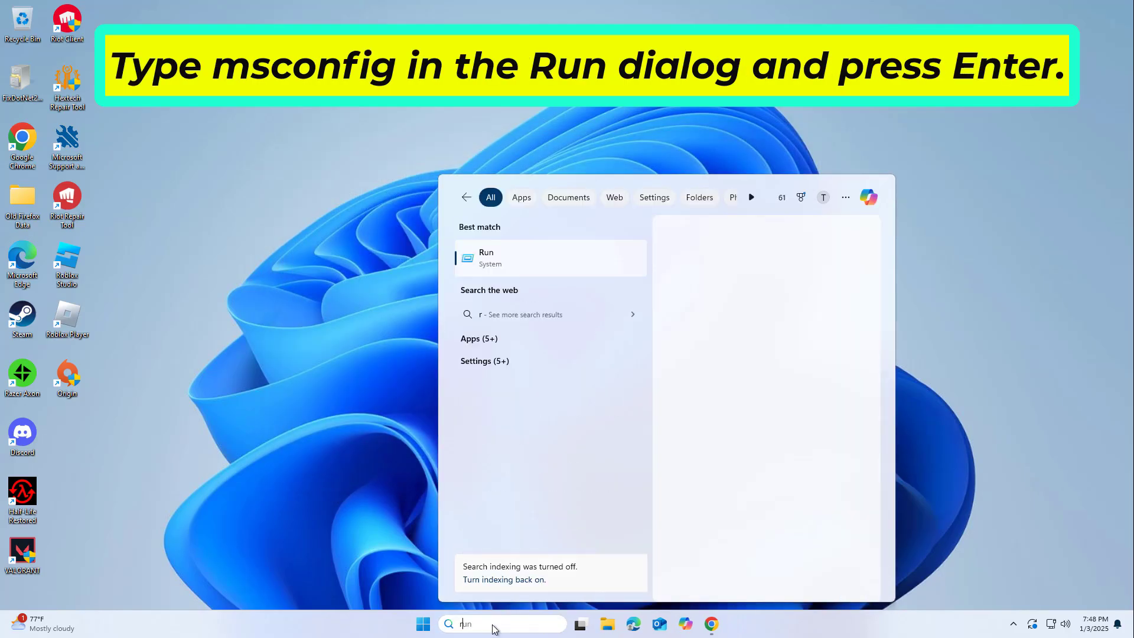
text(n)
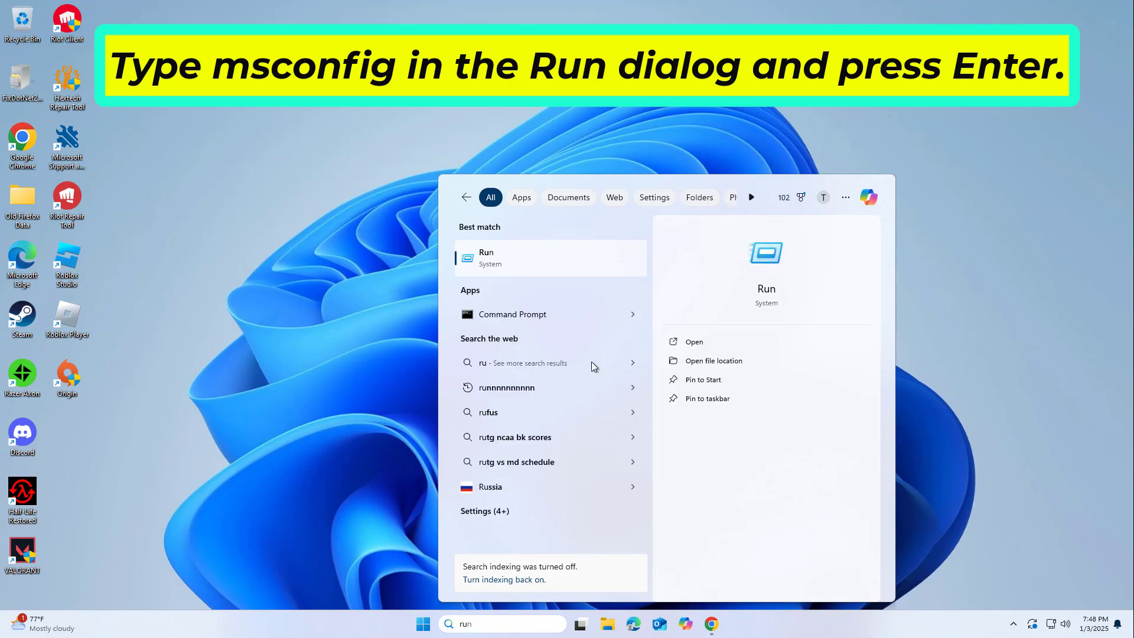
click(525, 250)
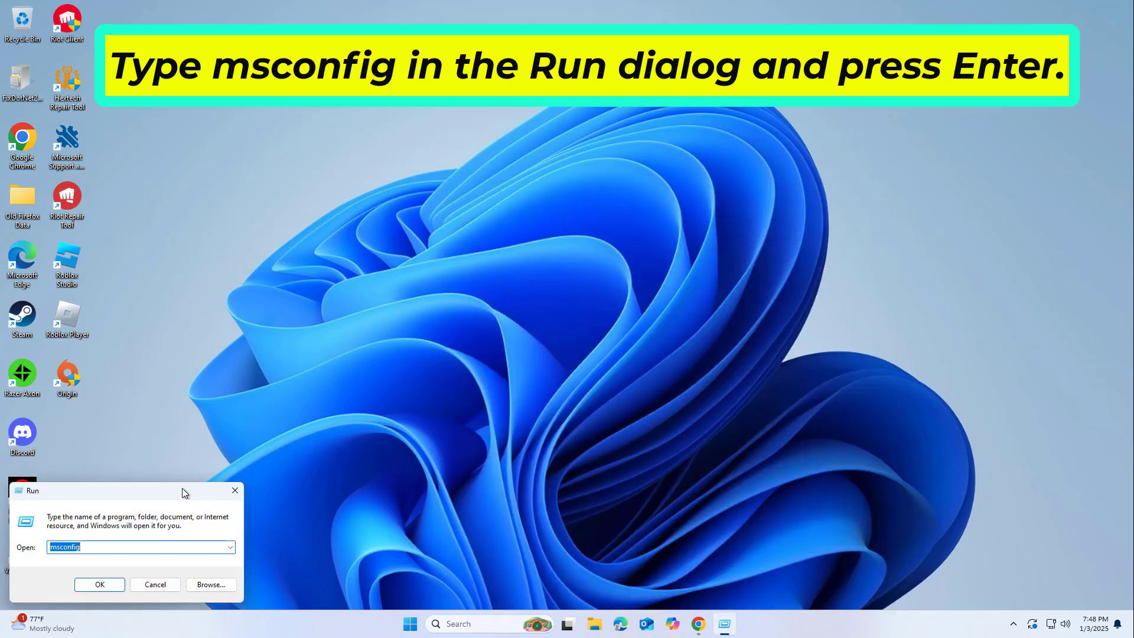
drag(184, 493, 577, 184)
click(485, 240)
double_click(486, 239)
click(486, 239)
click(493, 280)
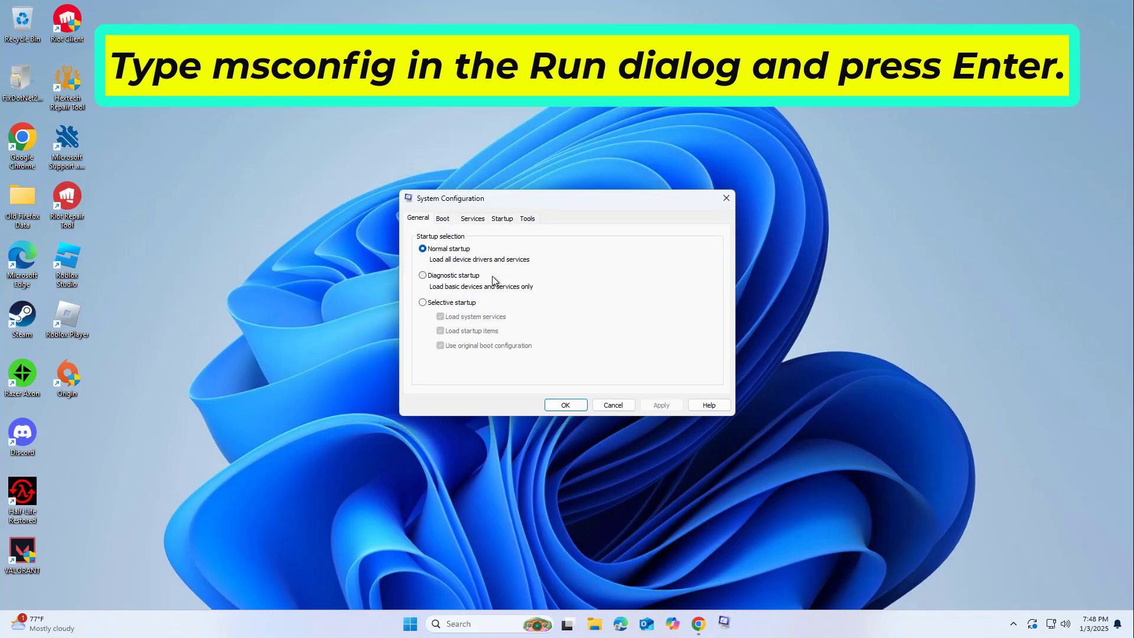
- Untick the DNS Client service in the Services list and confirm with Apply and OK
click(473, 220)
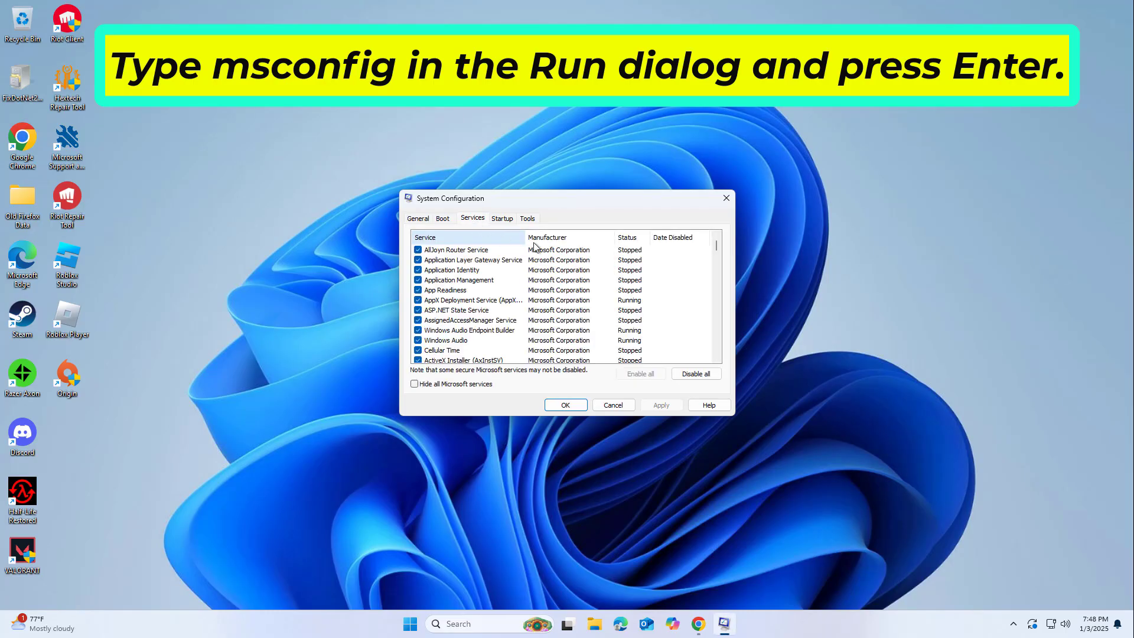
drag(717, 244, 717, 261)
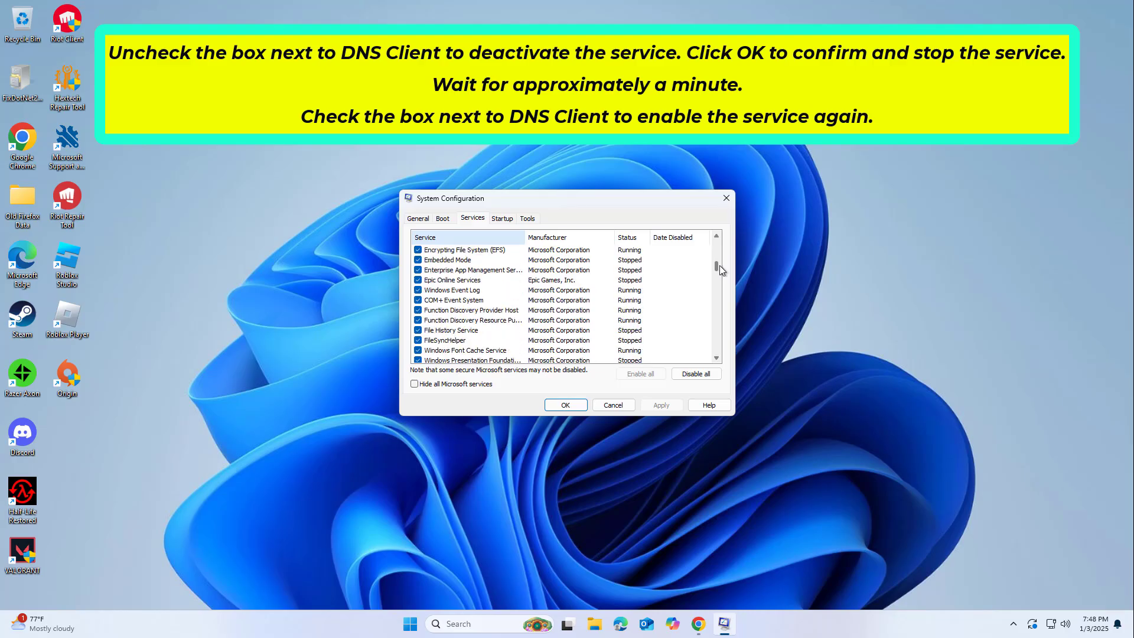
scroll(718, 261, up, 1)
scroll(716, 261, up, 2)
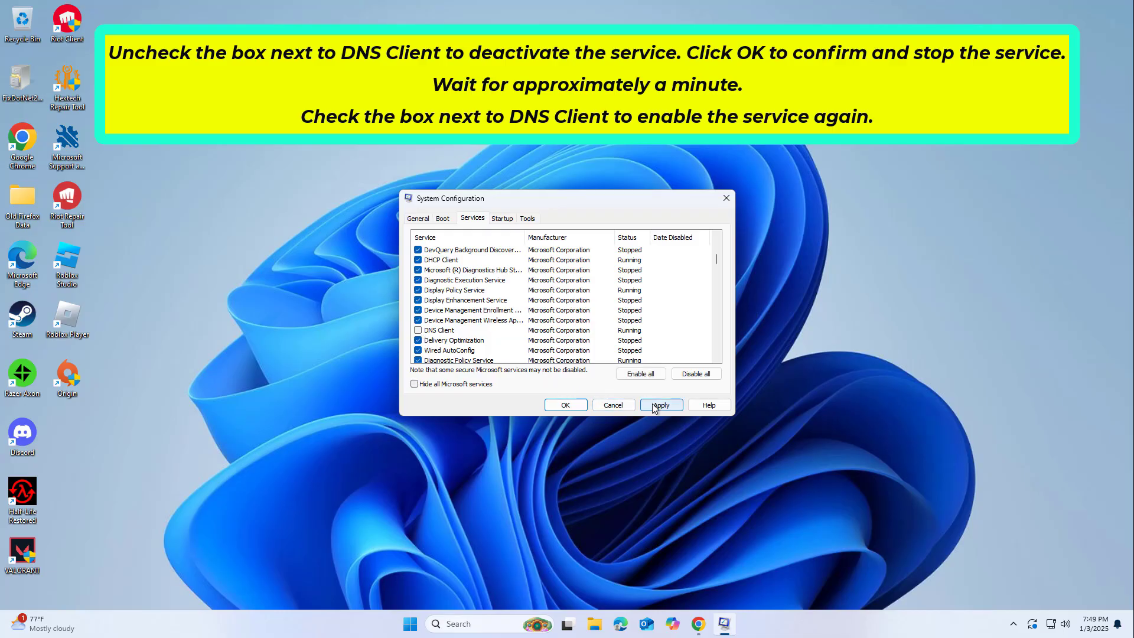
click(652, 404)
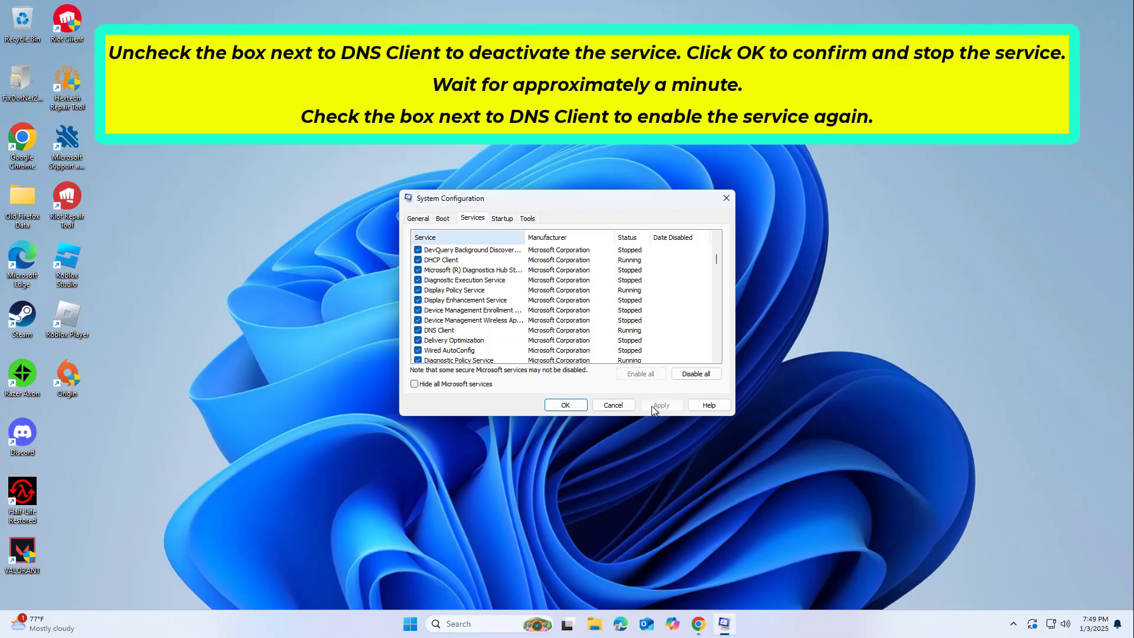
click(419, 330)
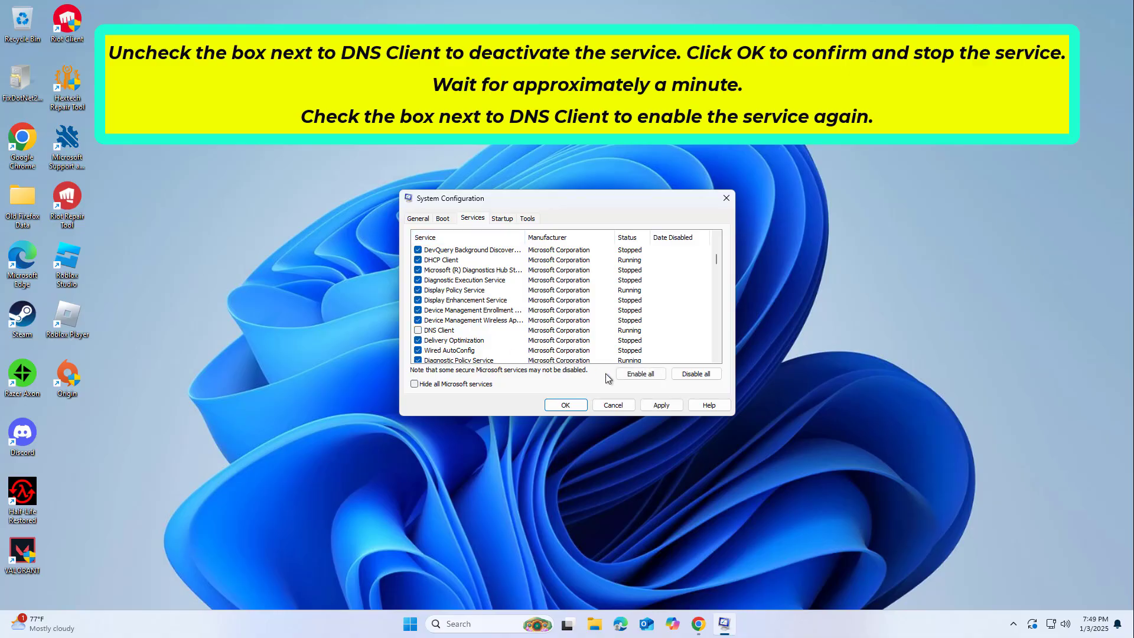
click(574, 406)
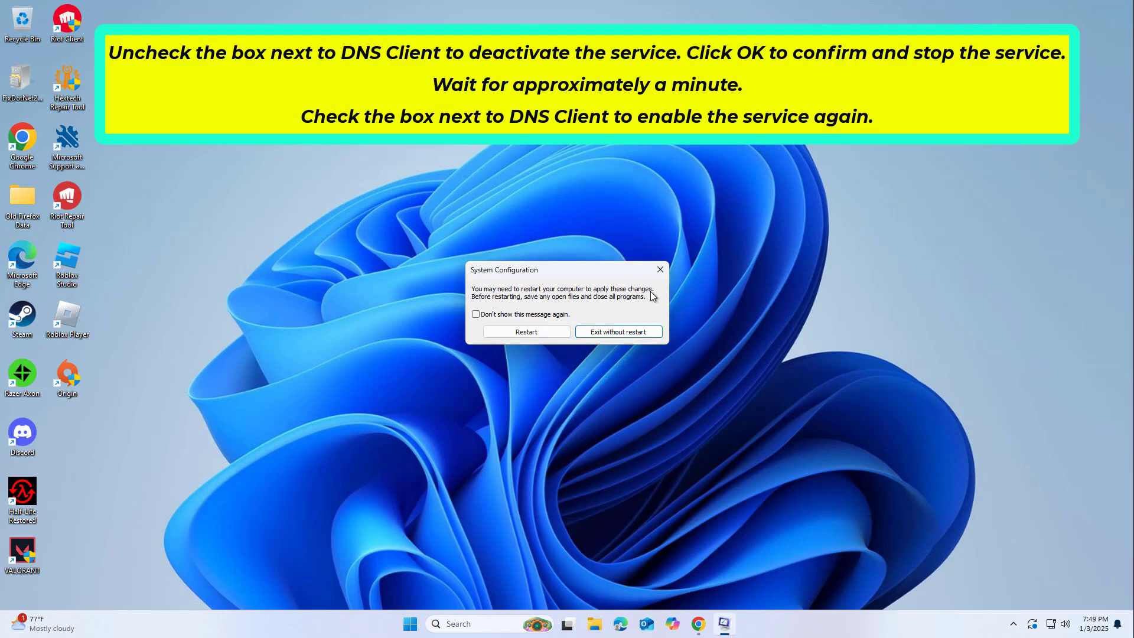
- Decline the restart, then launch msconfig from the Run box to bring System Configuration back
click(660, 269)
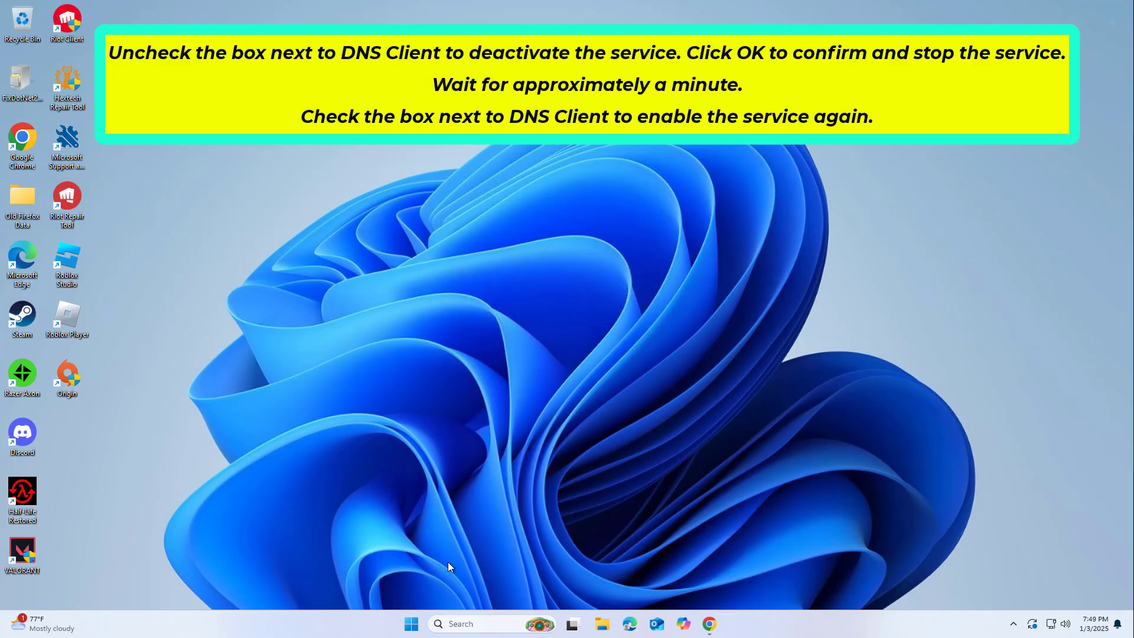
click(469, 623)
text(run)
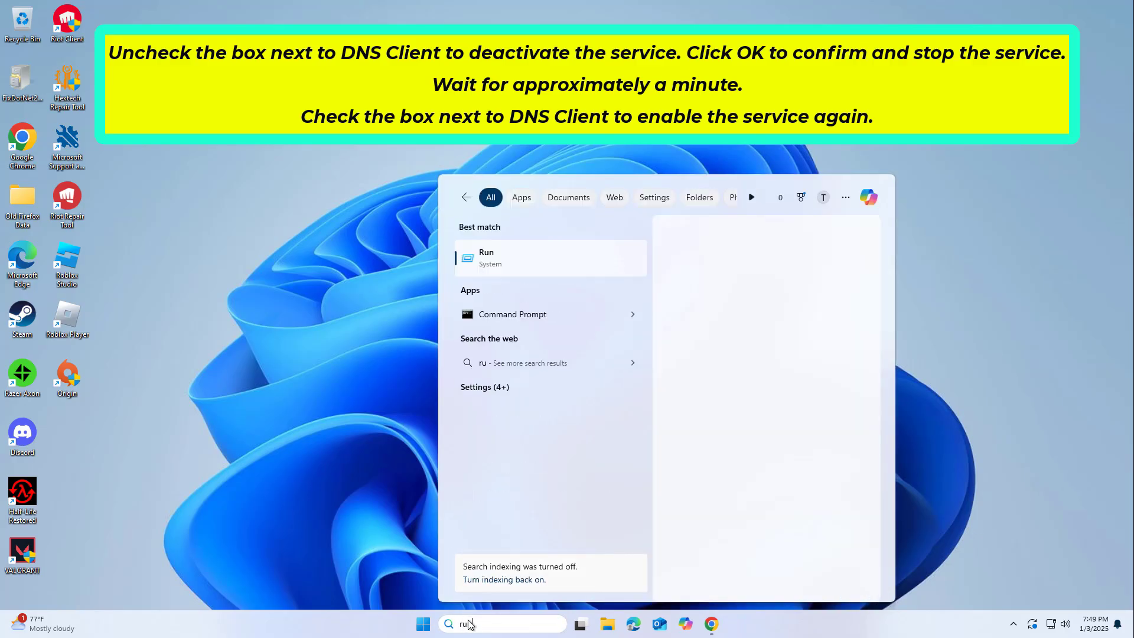
click(585, 262)
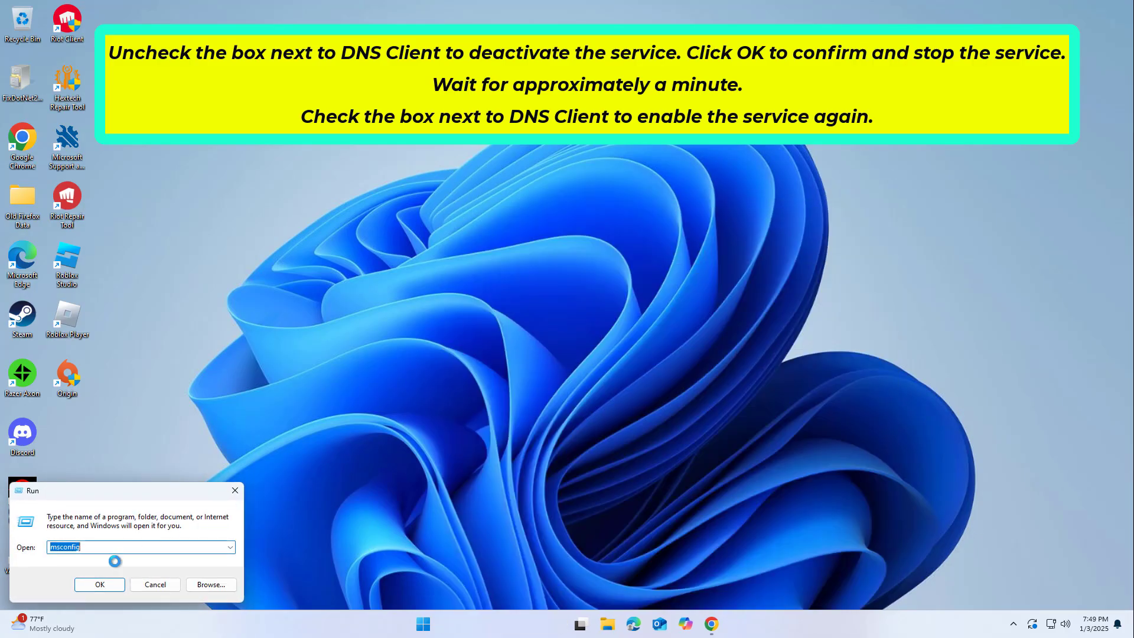
click(111, 584)
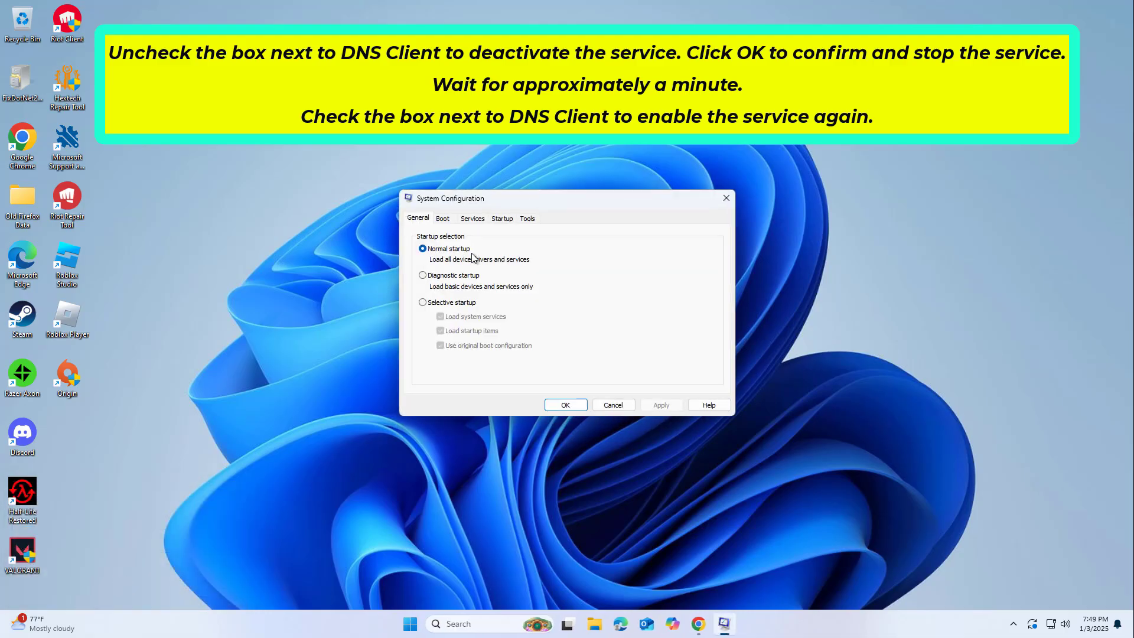
- Tick DNS Client again in the Services list, confirm with OK and decline the restart
click(475, 219)
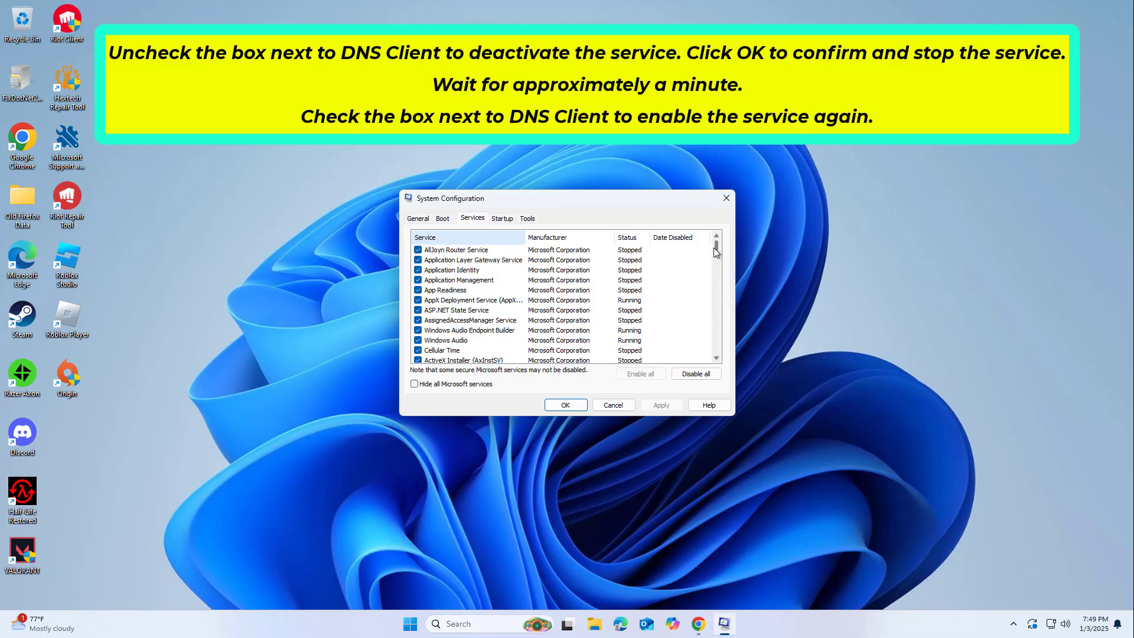
mouse_move(715, 245)
mouse_down()
mouse_move(726, 295)
mouse_move(714, 258)
mouse_up()
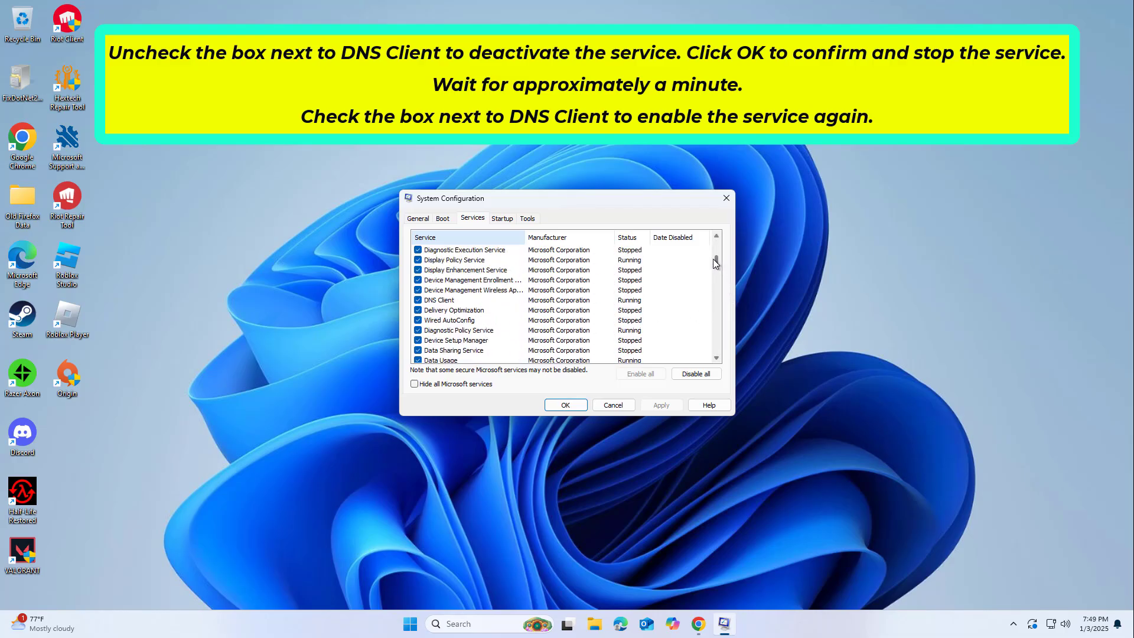
scroll(713, 258, up, 1)
scroll(713, 258, down, 1)
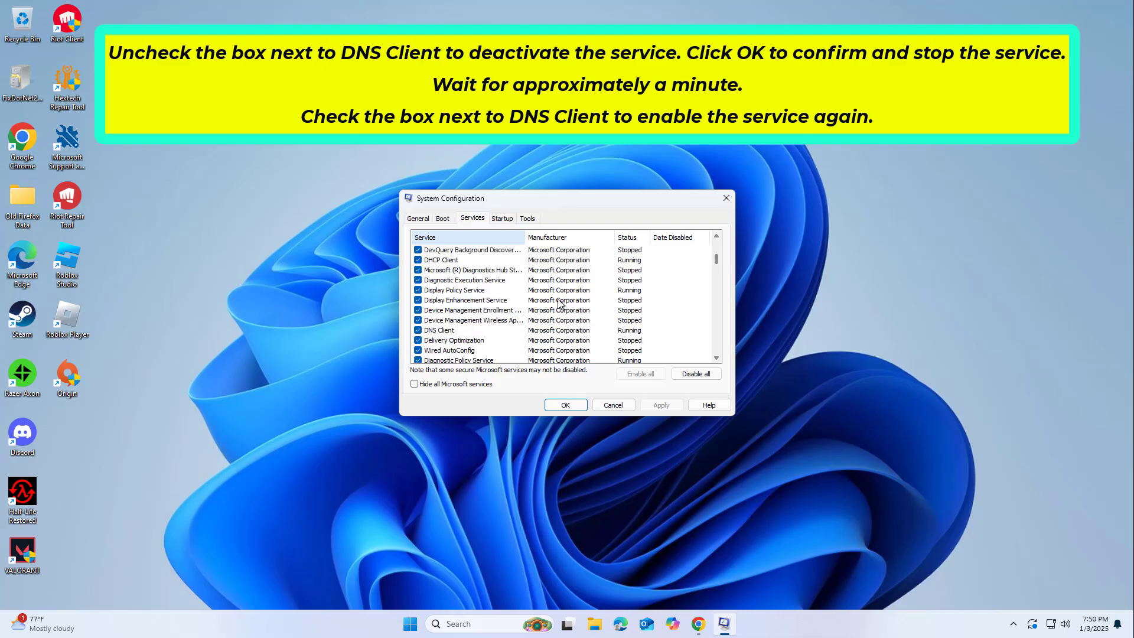
click(418, 331)
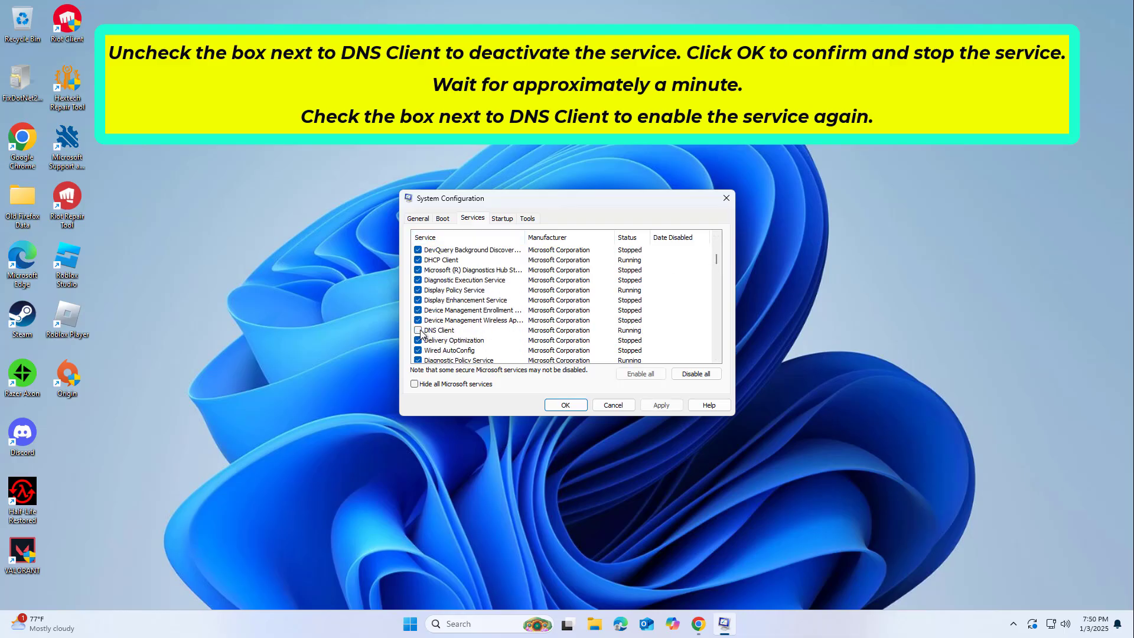
click(563, 406)
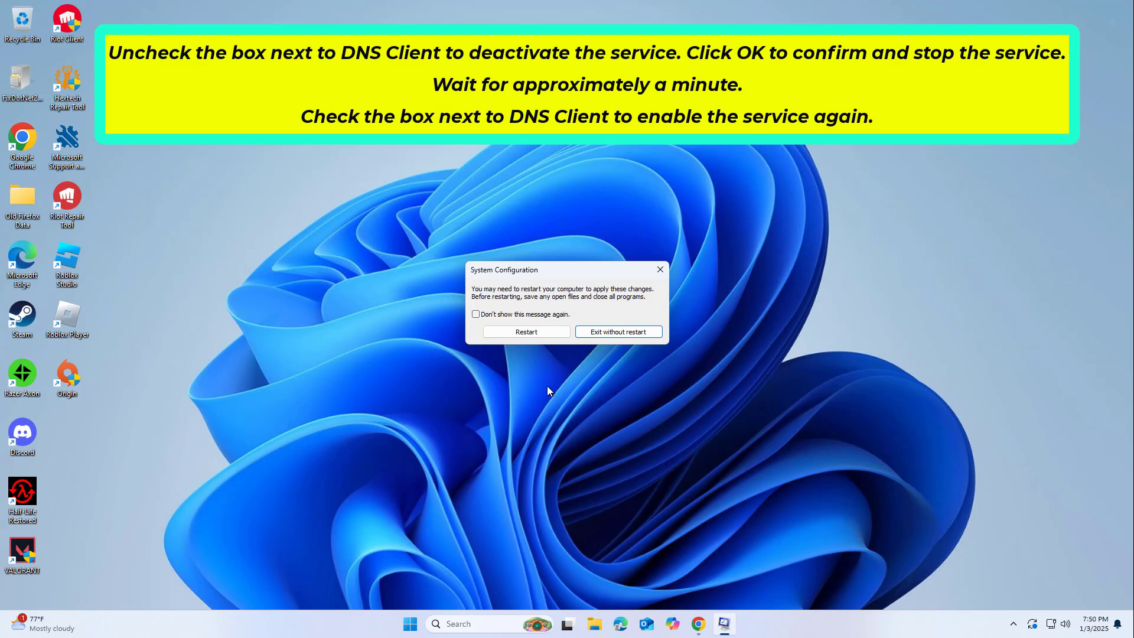
key(Return)
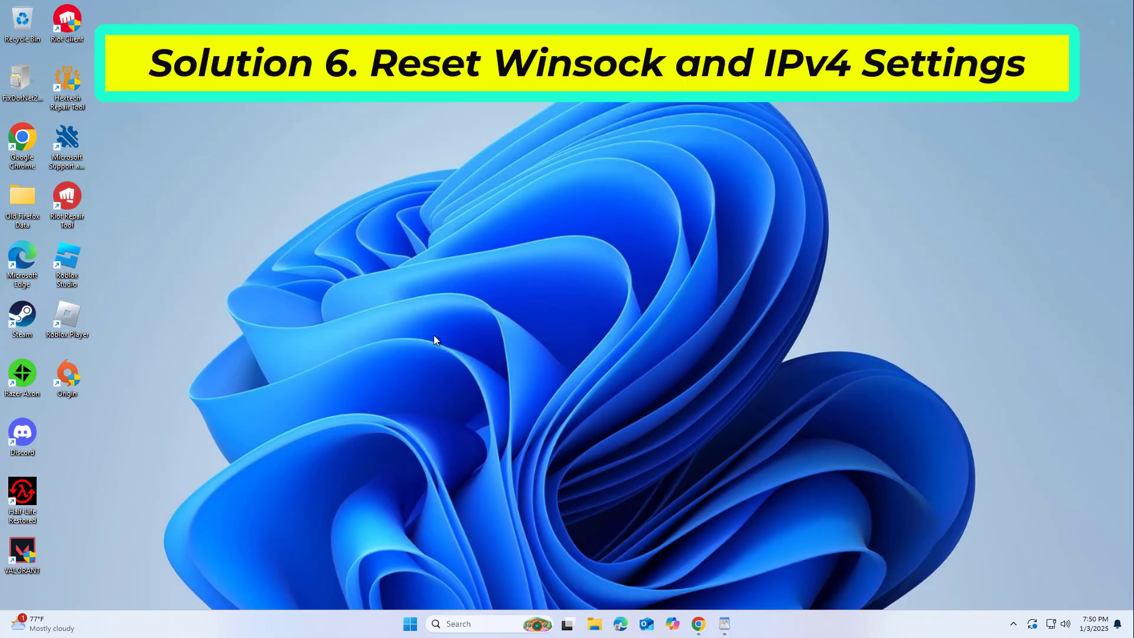
- Search 'cmd' and launch Command Prompt via Run as administrator
click(483, 625)
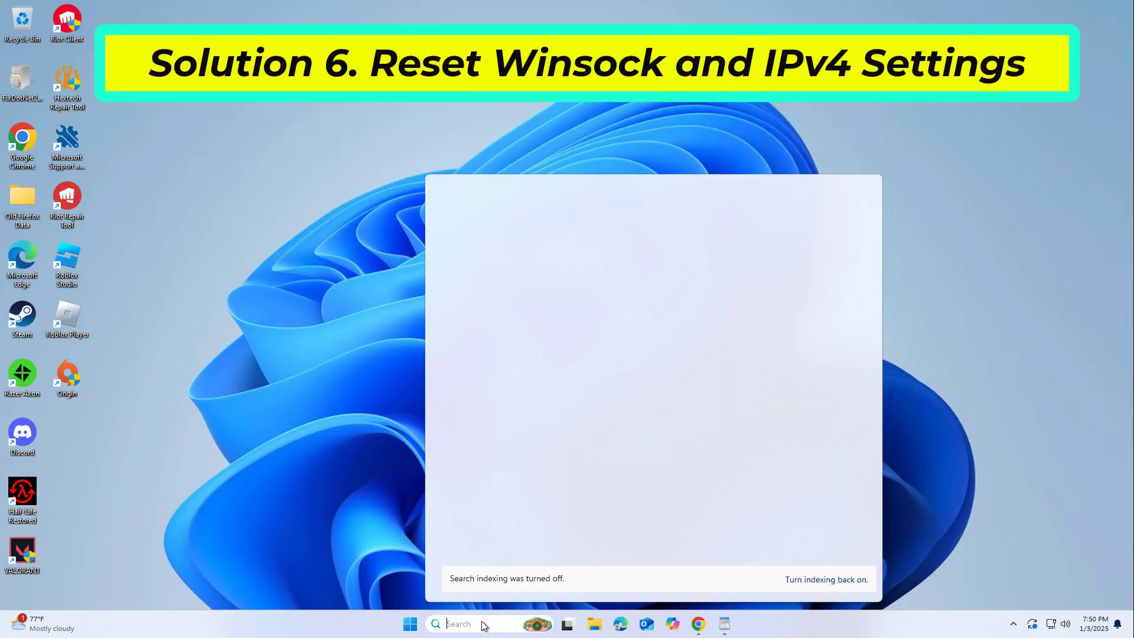
text(cmd)
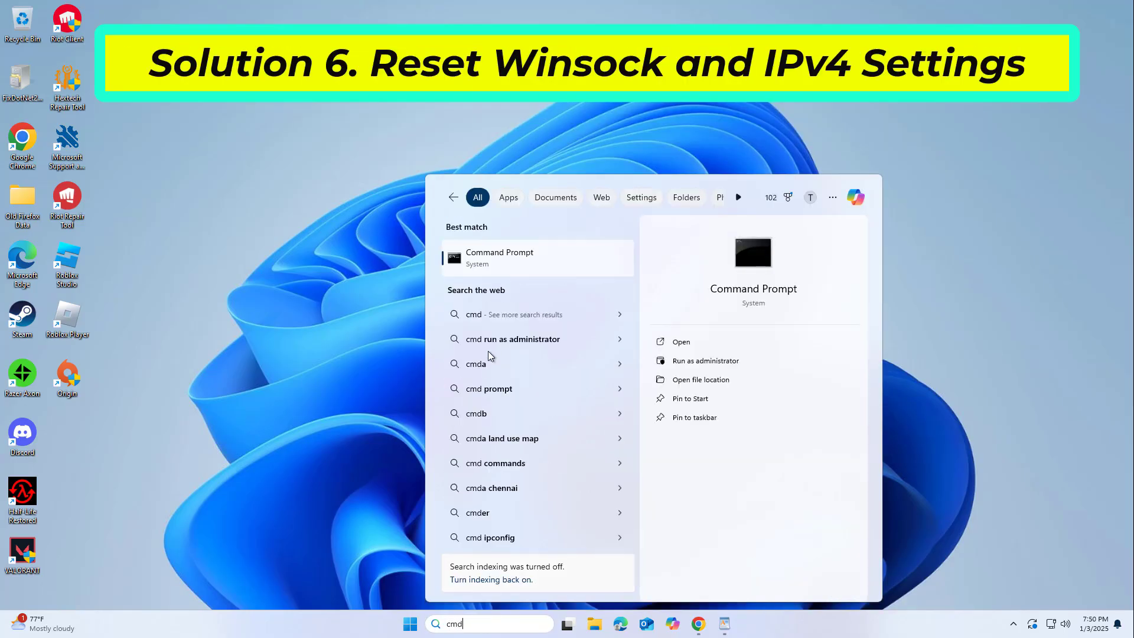
right_click(502, 258)
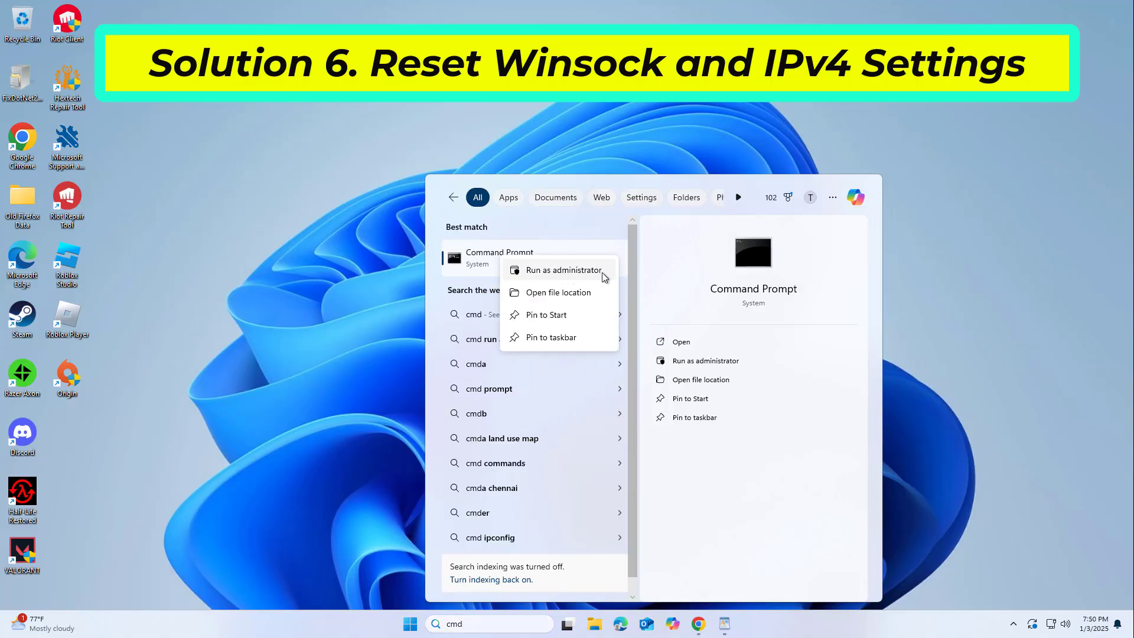
click(561, 273)
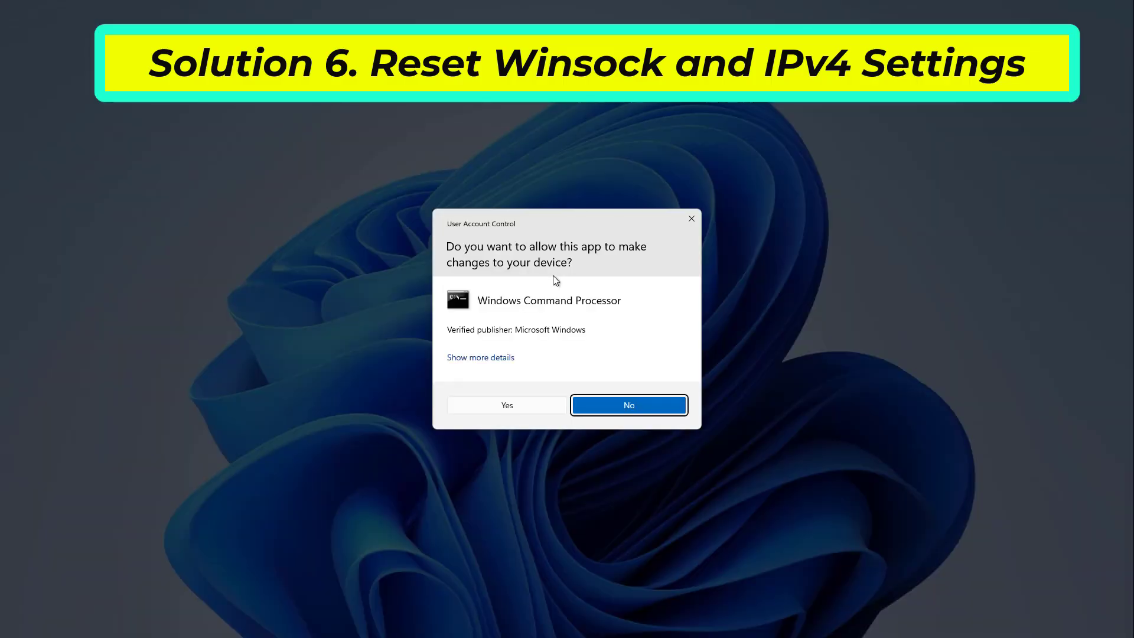
- Approve the UAC prompt, move the console aside and select the 'netsh winsock reset' line in the WordPad notes
click(523, 404)
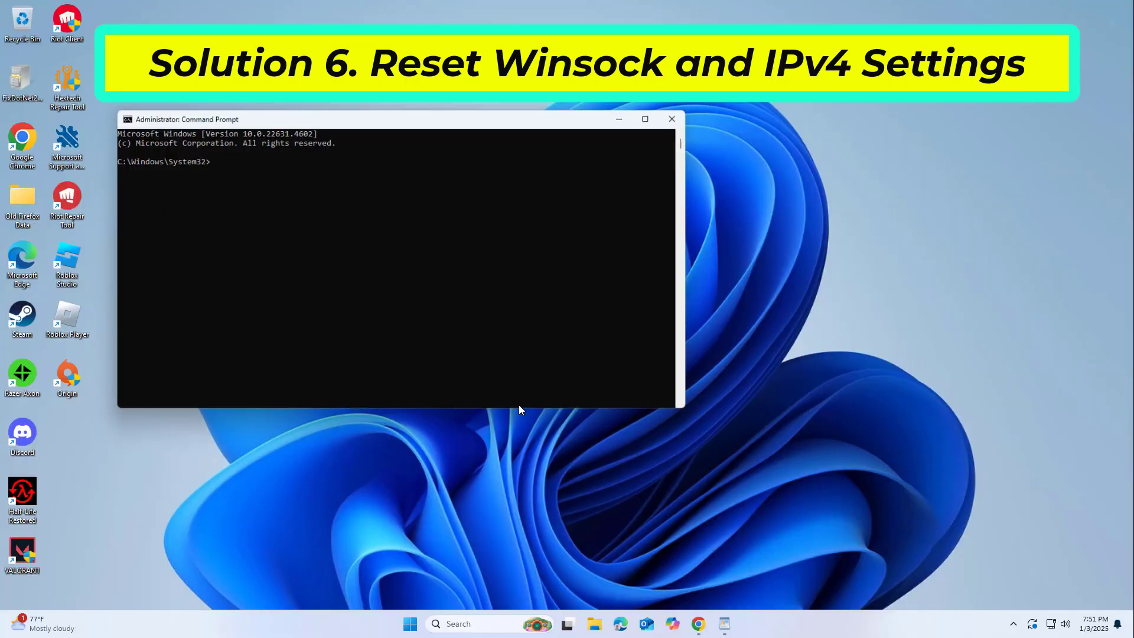
drag(521, 130, 640, 173)
click(711, 624)
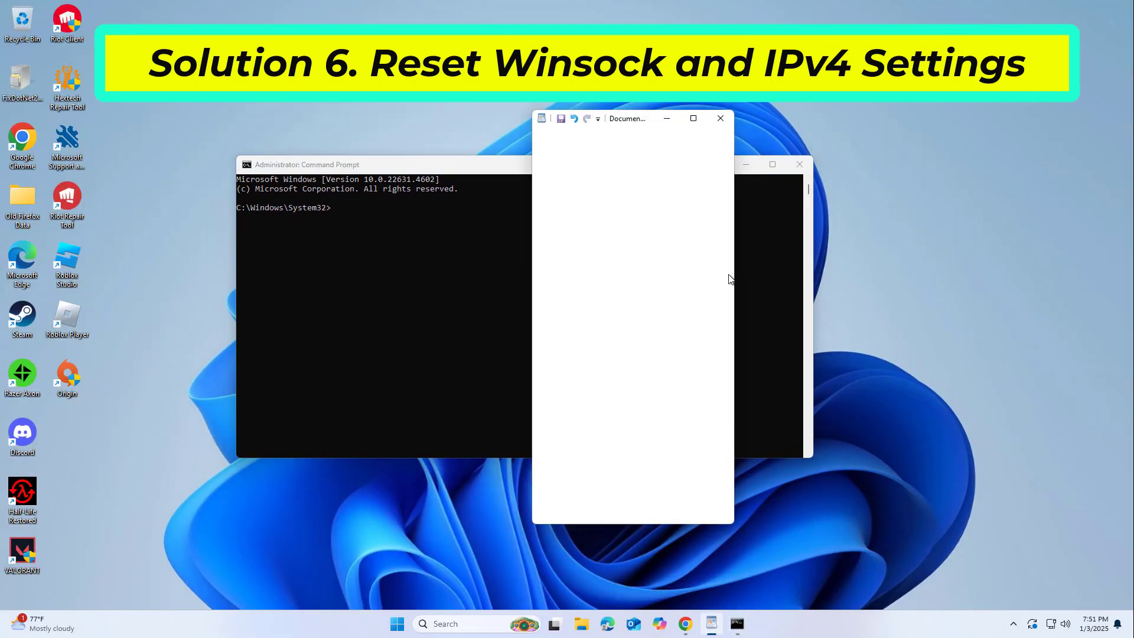
drag(630, 226, 577, 236)
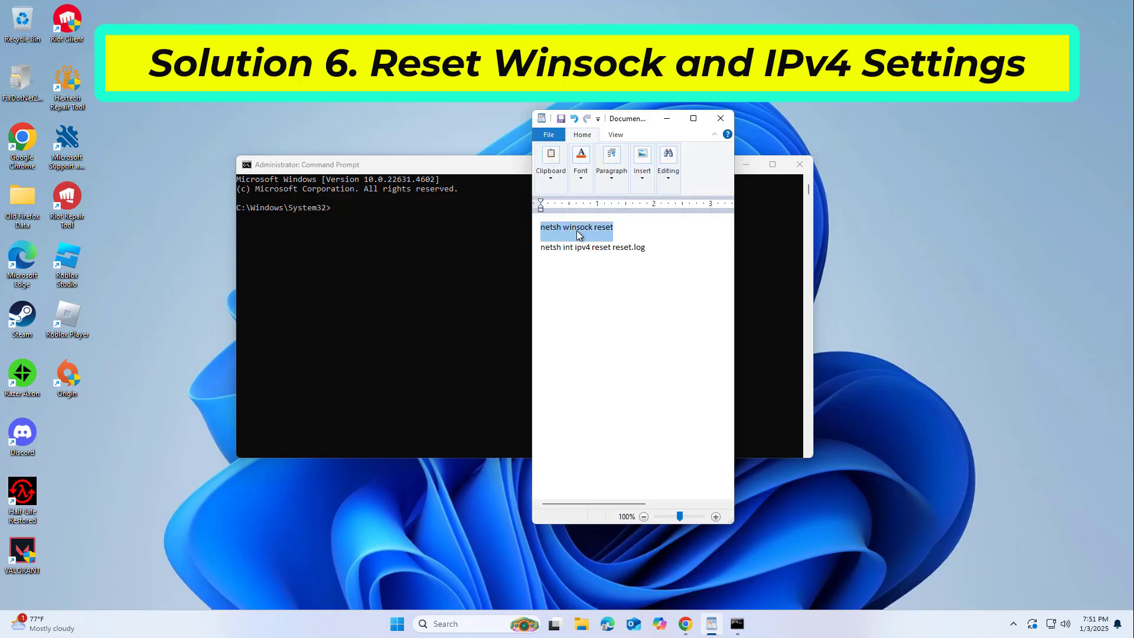